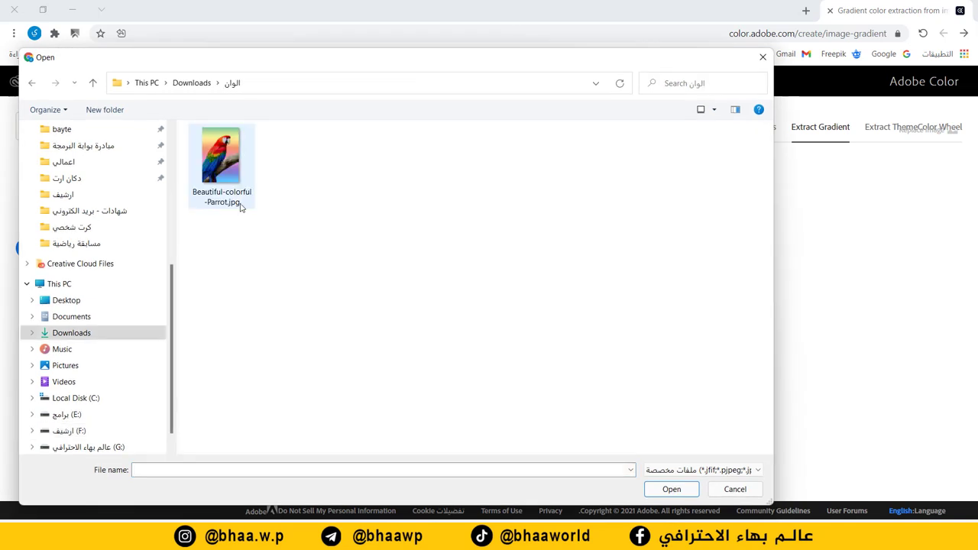
- Load Beautiful-colorful-Parrot.jpg into the gradient extraction page and review the extracted colors
{"action": "left_click", "coordinate": [211, 162]}
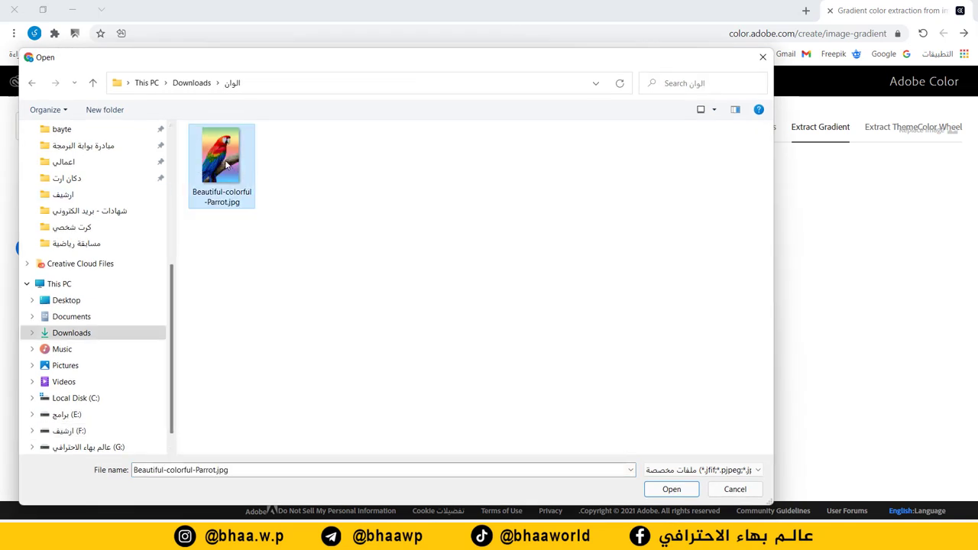
{"action": "left_click", "coordinate": [672, 489]}
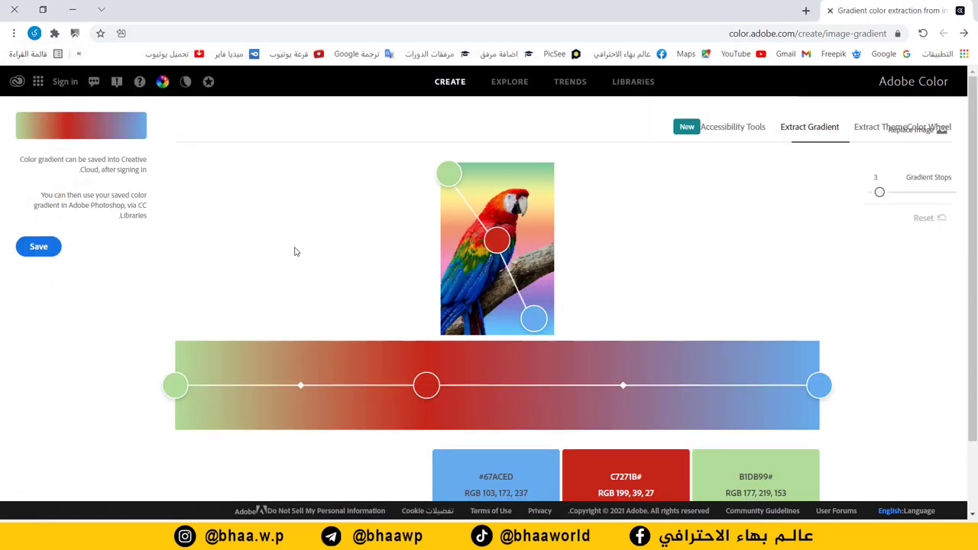
{"action": "scroll", "coordinate": [618, 400], "scroll_direction": "down", "scroll_amount": 1}
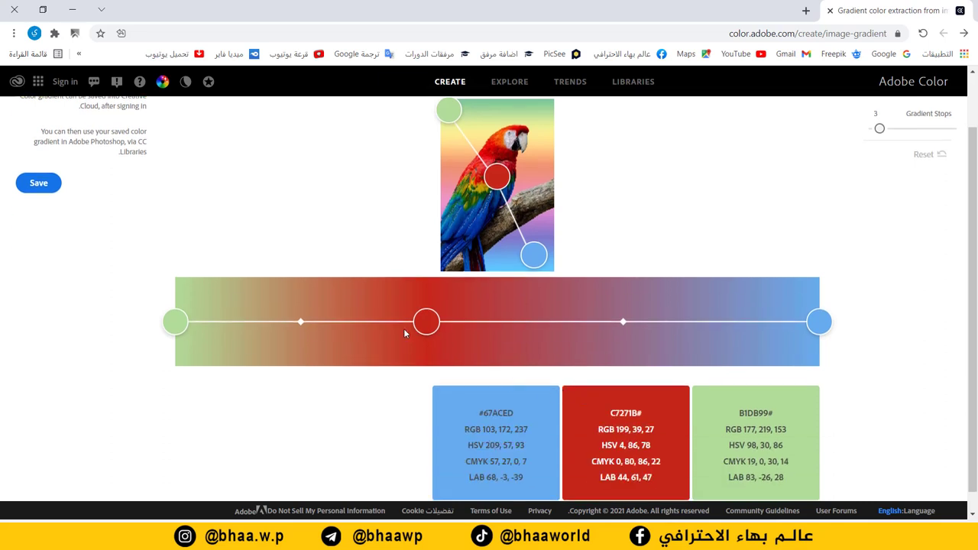
{"action": "scroll", "coordinate": [624, 323], "scroll_direction": "up", "scroll_amount": 1}
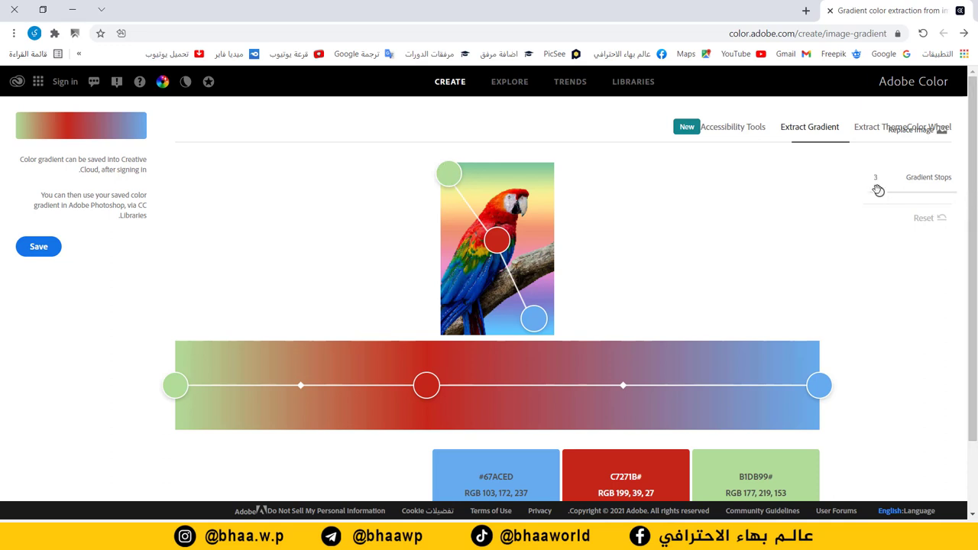
- Set the gradient stops to 5 and review the color codes of the resulting palette
{"action": "left_click_drag", "start_coordinate": [880, 191], "coordinate": [888, 193]}
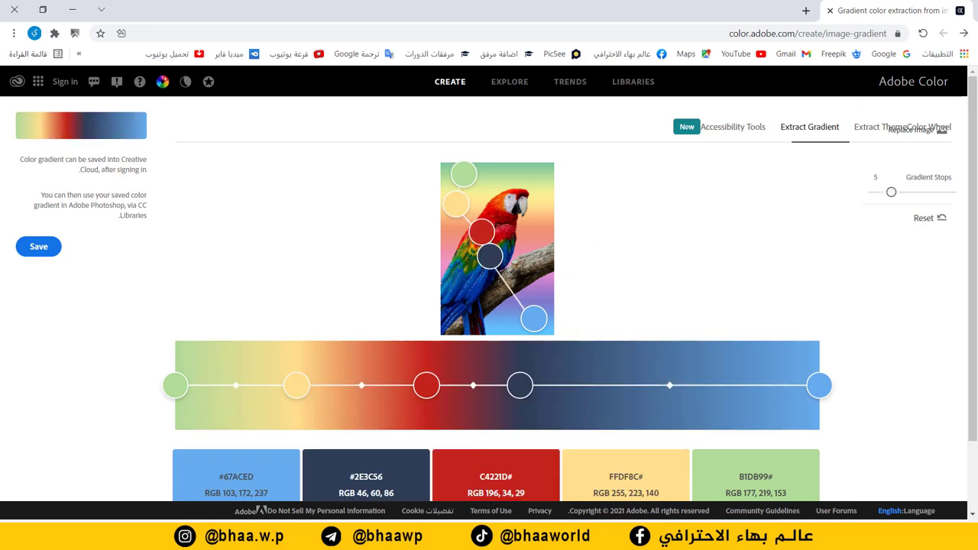
{"action": "scroll", "coordinate": [622, 375], "scroll_direction": "down", "scroll_amount": 1}
{"action": "scroll", "coordinate": [622, 372], "scroll_direction": "down", "scroll_amount": 1}
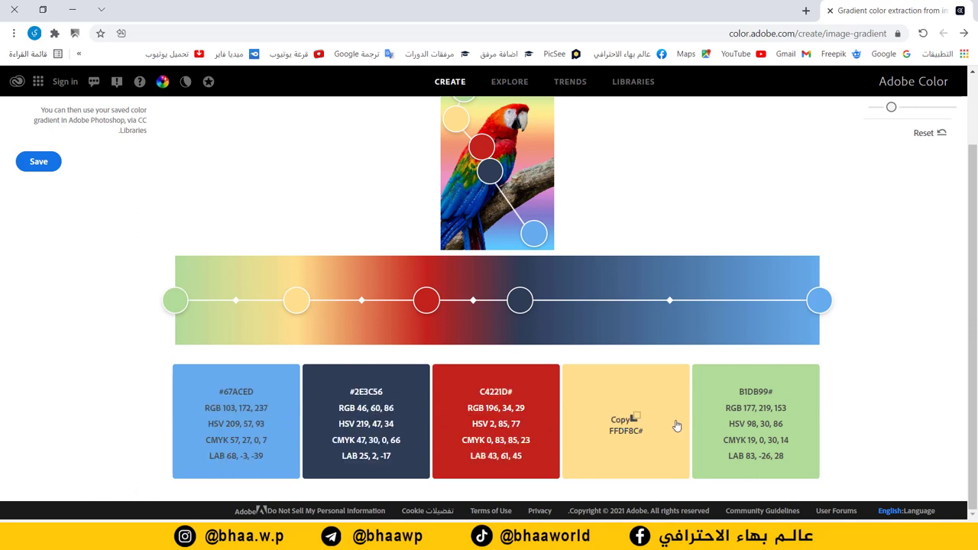
{"action": "scroll", "coordinate": [499, 222], "scroll_direction": "up", "scroll_amount": 1}
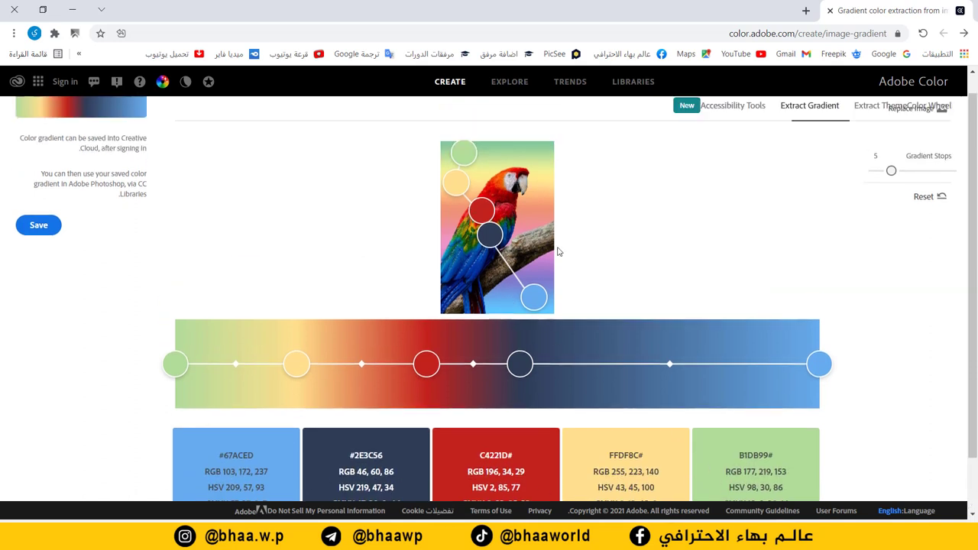
{"action": "scroll", "coordinate": [706, 441], "scroll_direction": "down", "scroll_amount": 1}
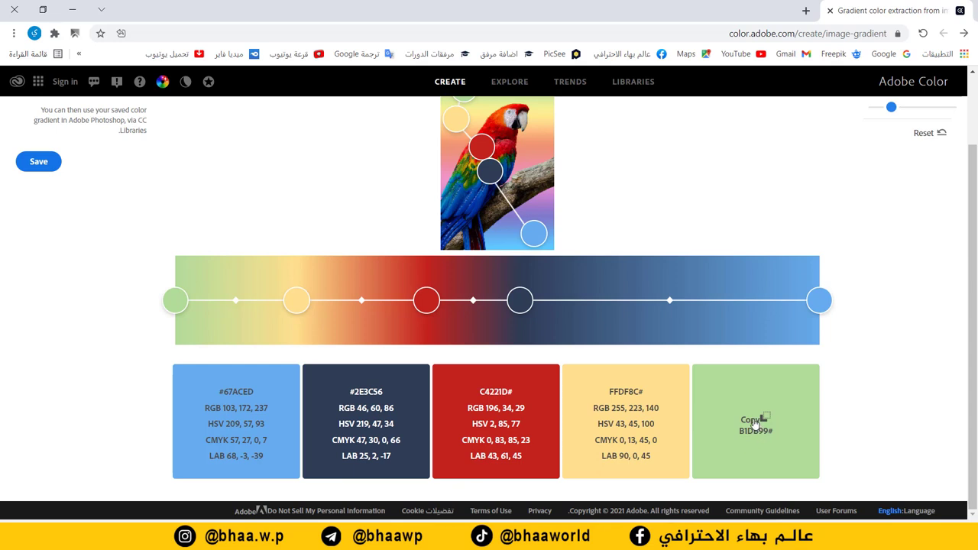
- Copy the light green hex code B1DB99 from the gradient palette and switch to the Untitled-1 document in Photoshop
{"action": "left_click", "coordinate": [754, 421]}
{"action": "mouse_move", "coordinate": [746, 535]}
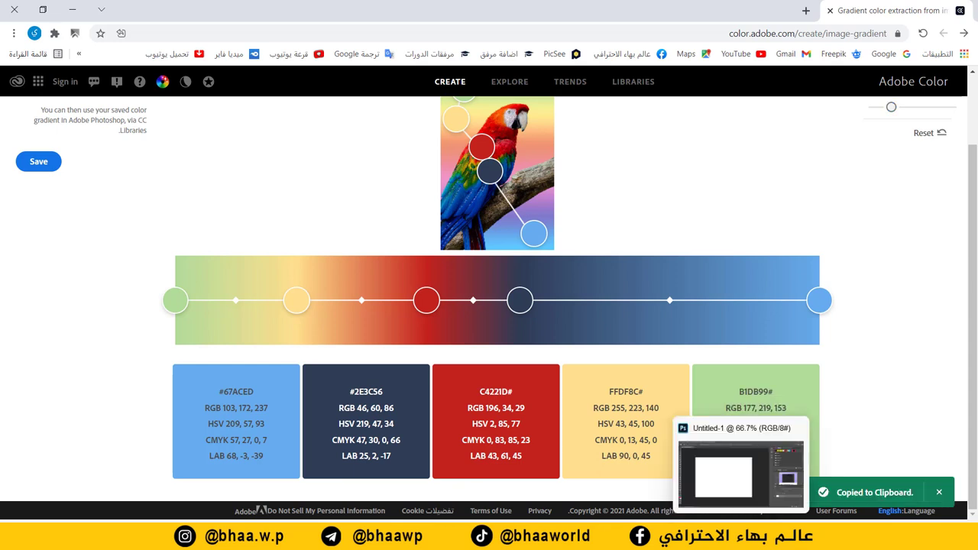
{"action": "left_click", "coordinate": [748, 455]}
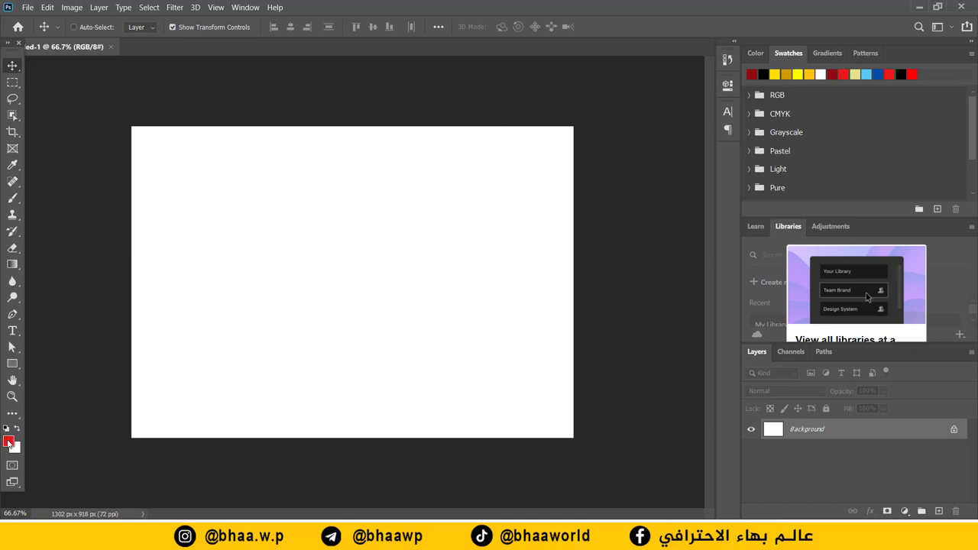
- Paste #B1DB99 into the foreground Color Picker, save it as a new swatch and move the picker away from the Swatches panel
{"action": "left_click", "coordinate": [9, 442]}
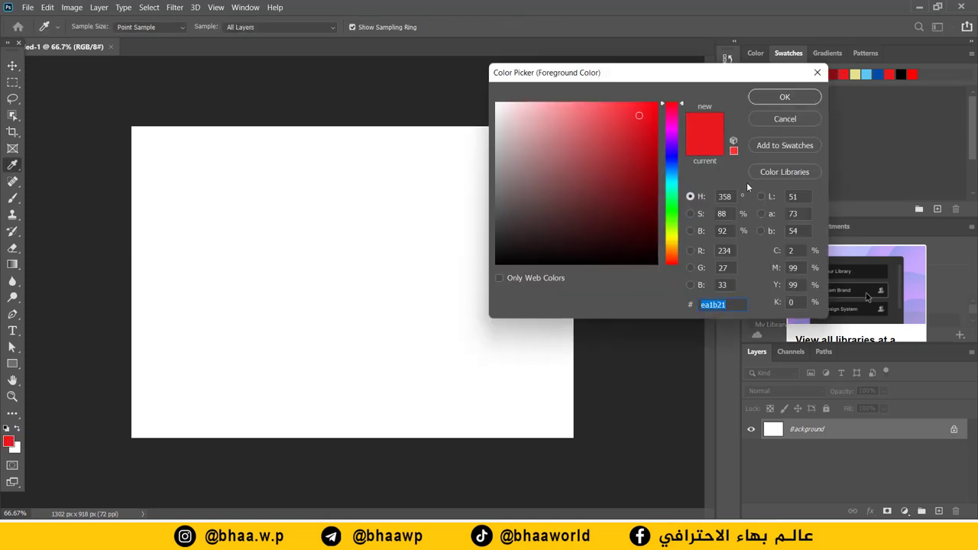
{"action": "right_click", "coordinate": [718, 305]}
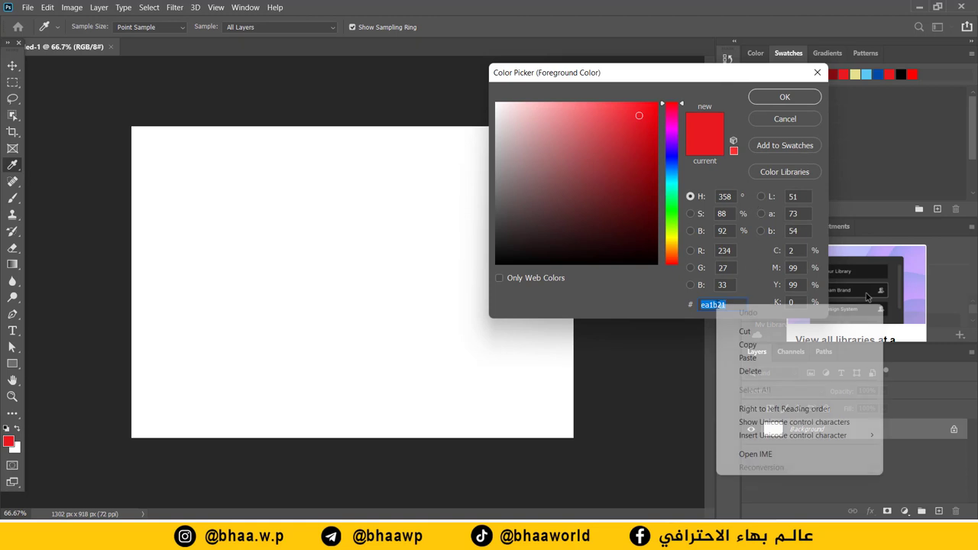
{"action": "left_click", "coordinate": [737, 354]}
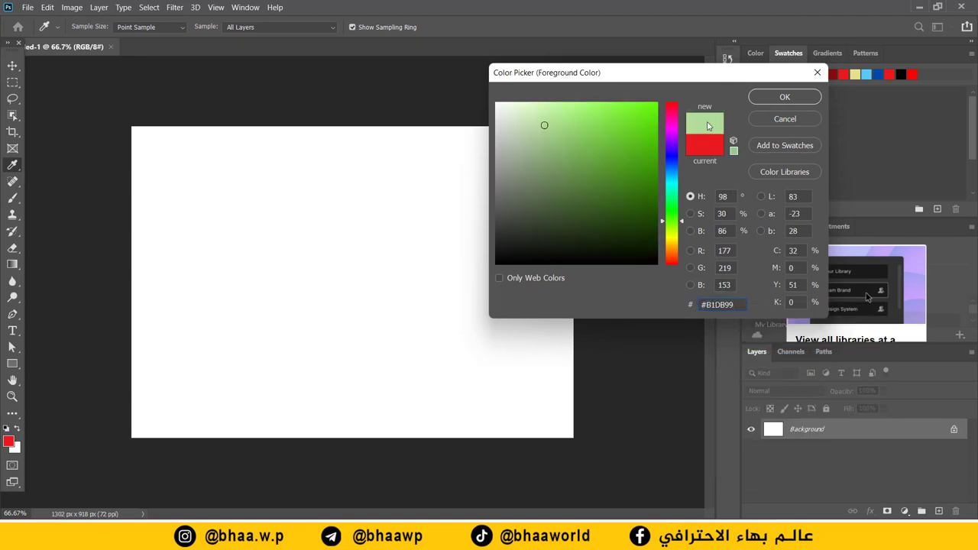
{"action": "left_click", "coordinate": [788, 146]}
{"action": "key", "text": "Return"}
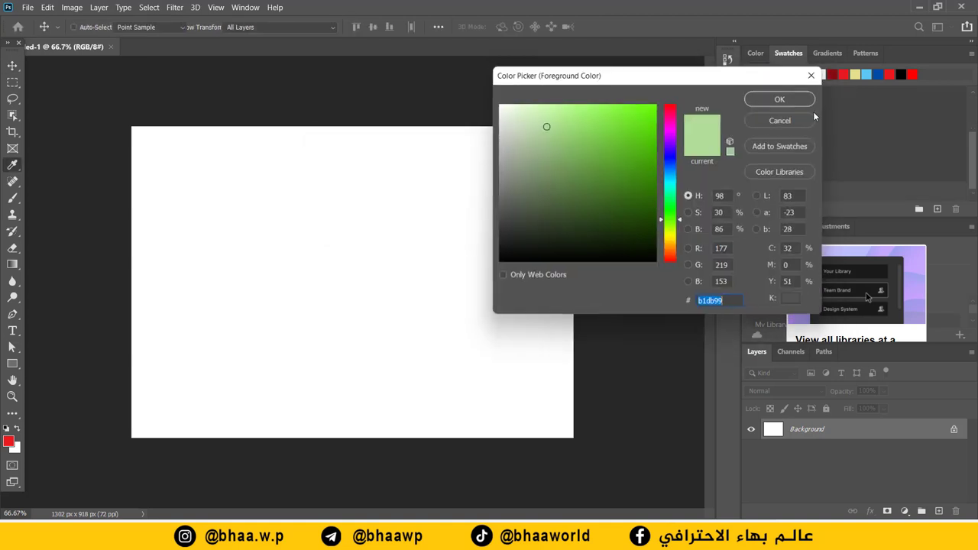
{"action": "left_click_drag", "start_coordinate": [775, 81], "coordinate": [623, 77]}
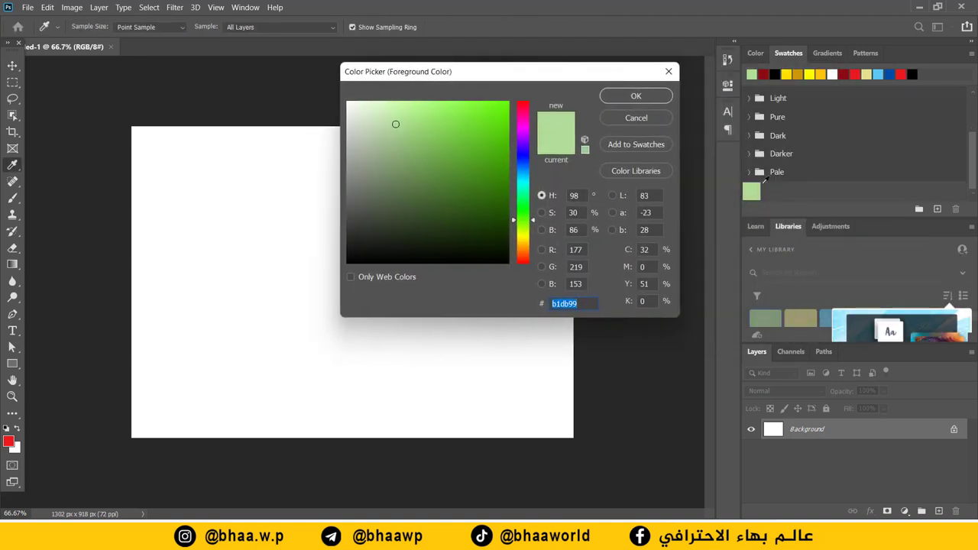
- Switch to Adobe Color, copy the red hex code C4221D from the gradient palette, and return to Photoshop
{"action": "mouse_move", "coordinate": [599, 539]}
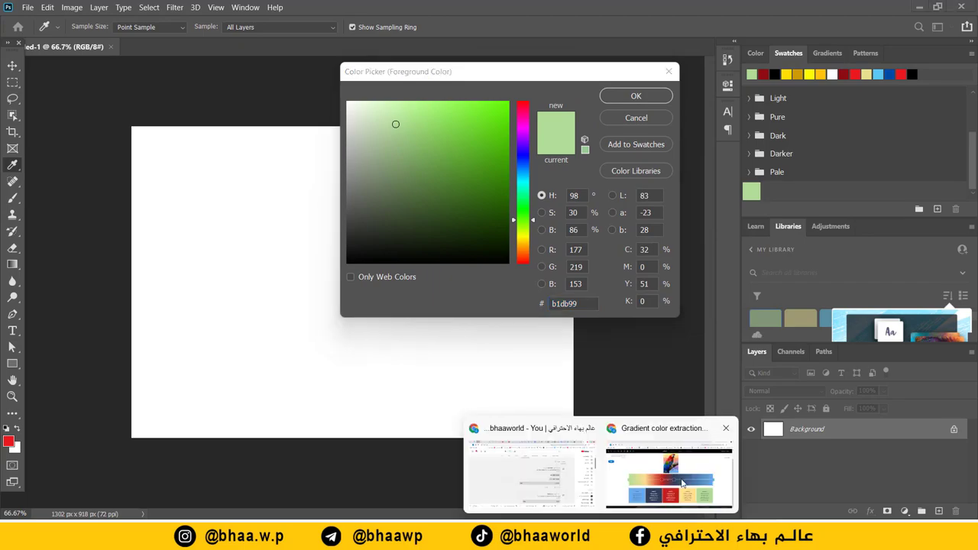
{"action": "left_click", "coordinate": [673, 474]}
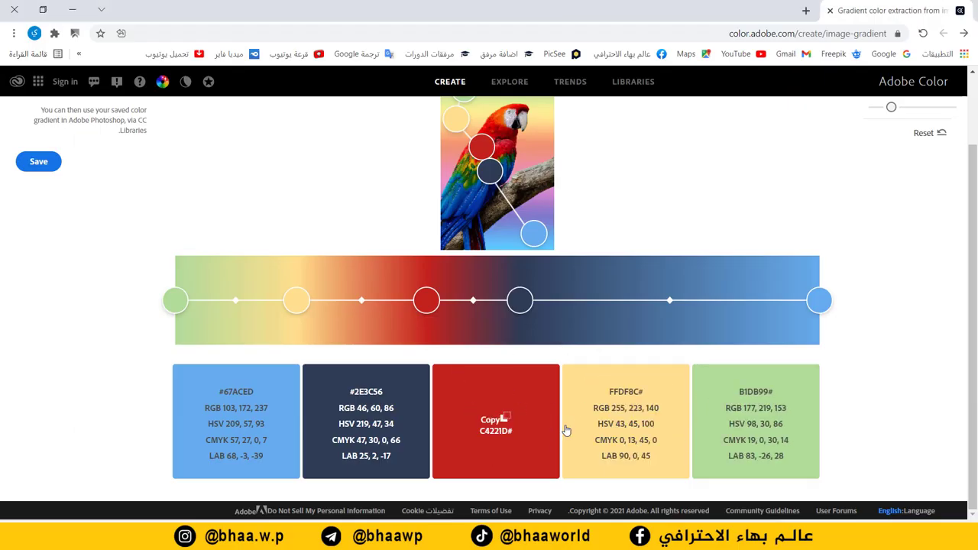
{"action": "left_click", "coordinate": [499, 422]}
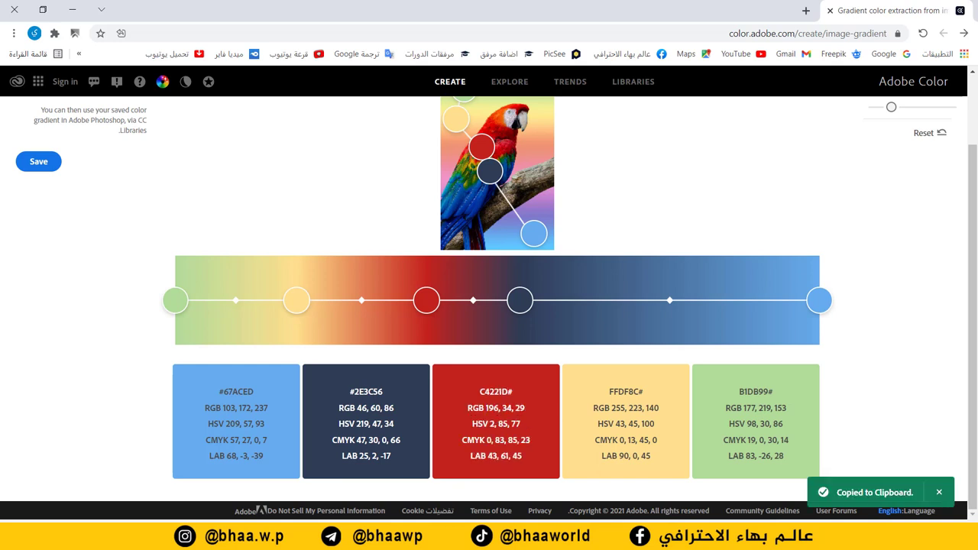
{"action": "left_click", "coordinate": [737, 468]}
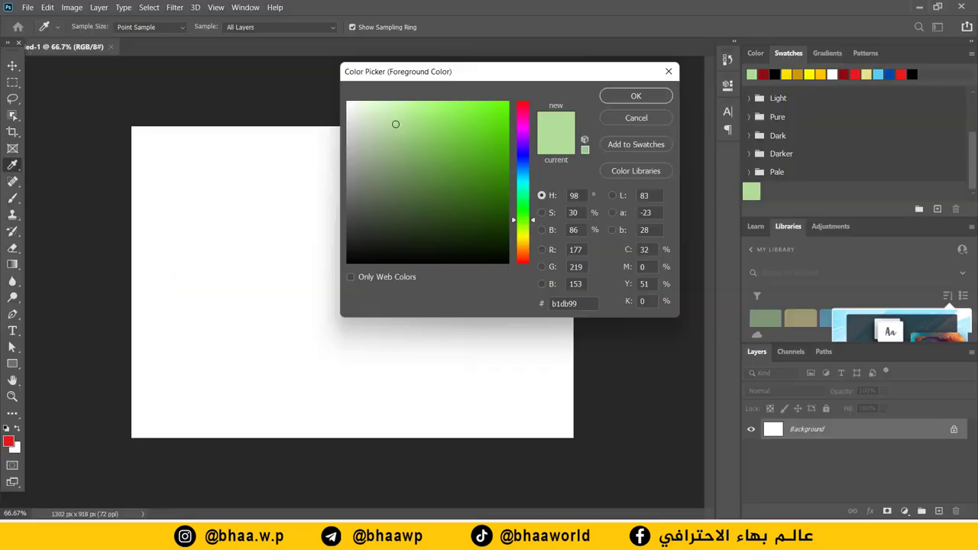
- Replace the hex code in the foreground Color Picker with the copied red C4221D and save it as Swatch 2
{"action": "left_click_drag", "start_coordinate": [583, 303], "coordinate": [545, 306]}
{"action": "right_click", "coordinate": [575, 303]}
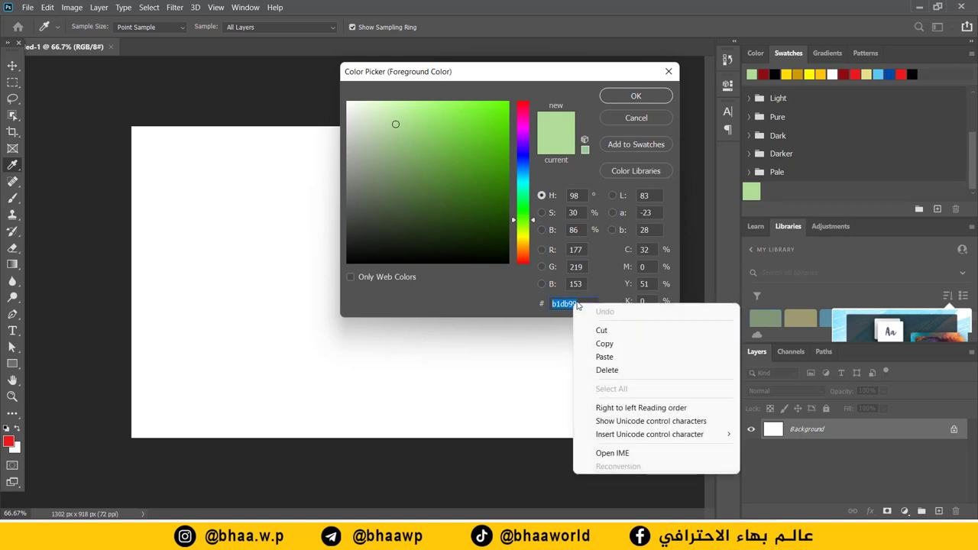
{"action": "left_click", "coordinate": [605, 357]}
{"action": "left_click", "coordinate": [630, 144]}
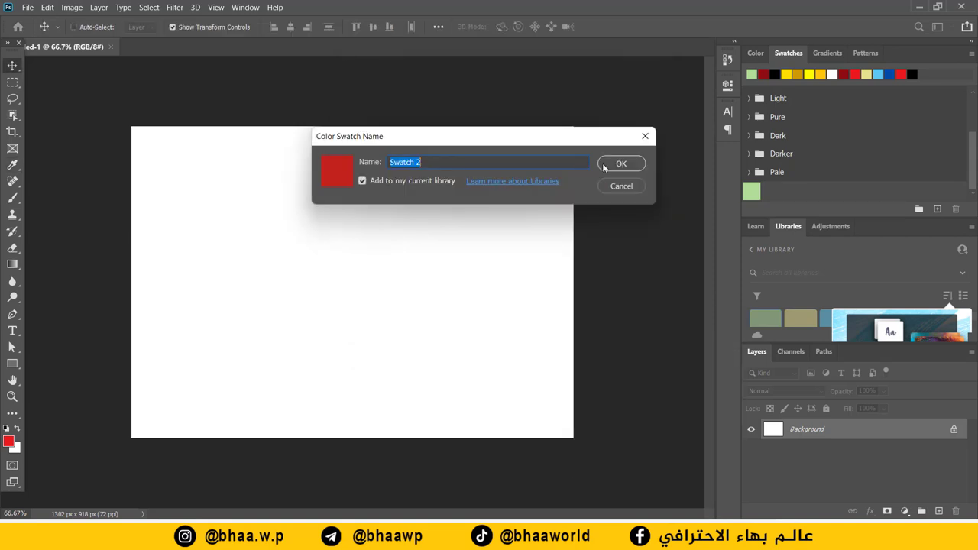
{"action": "left_click", "coordinate": [622, 163]}
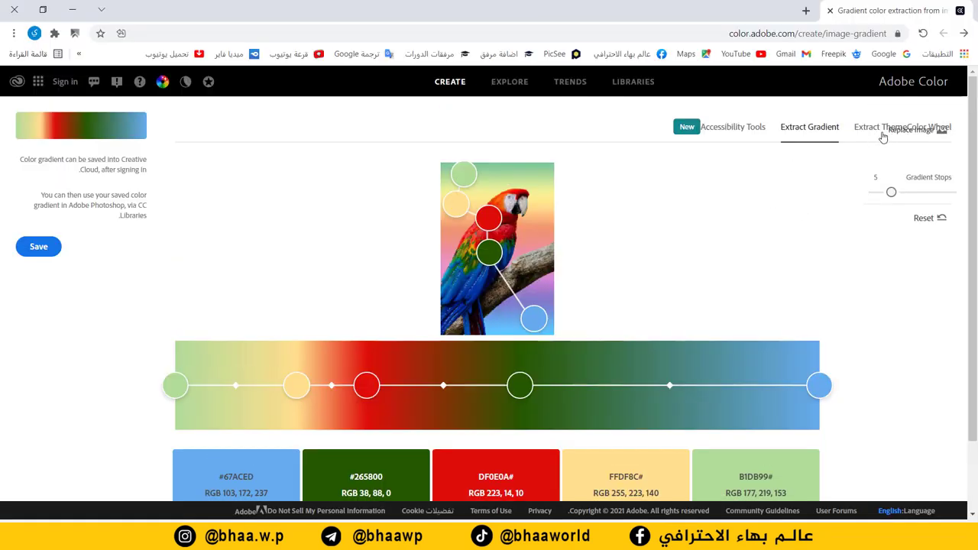
- Open Extract Theme in Adobe Color, copy the dark blue hex code 034AA6, and switch to Photoshop
{"action": "left_click", "coordinate": [871, 129]}
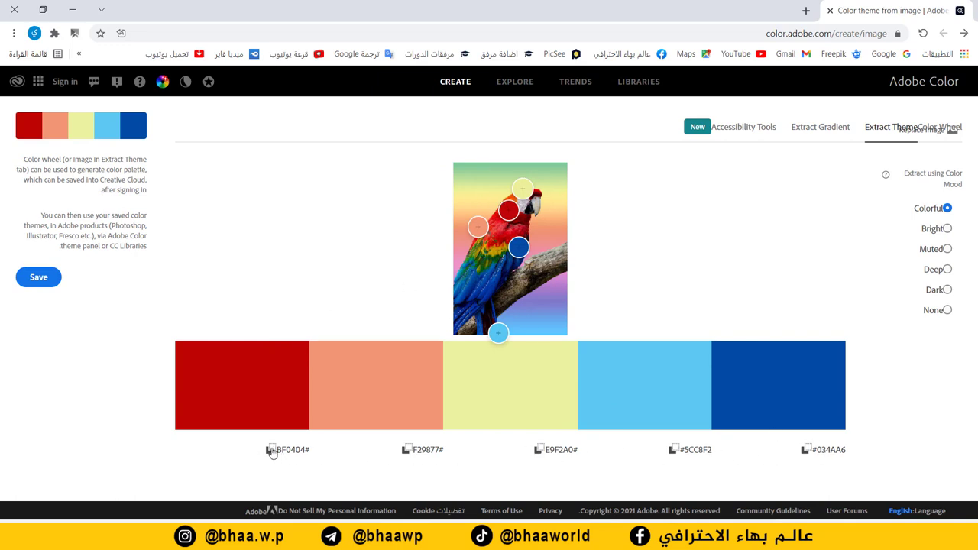
{"action": "left_click", "coordinate": [829, 451]}
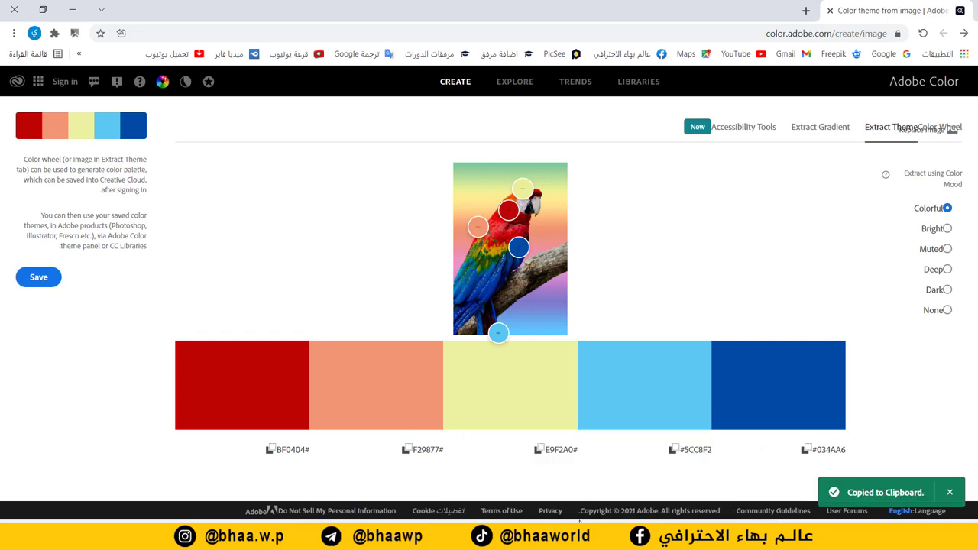
{"action": "key", "text": "alt+Tab"}
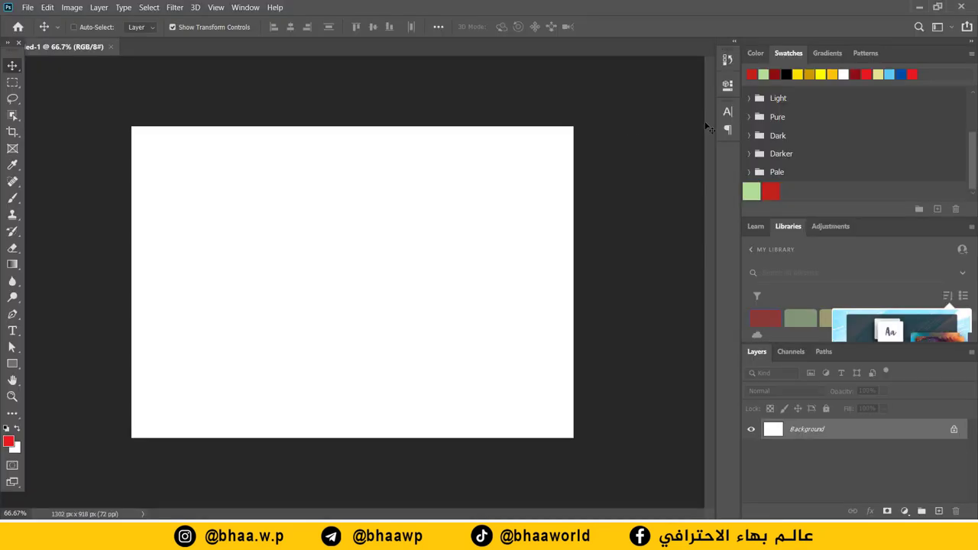
- Paste the copied dark blue 034AA6 into the foreground Color Picker's hex code and add it to the swatches
{"action": "left_click", "coordinate": [8, 441]}
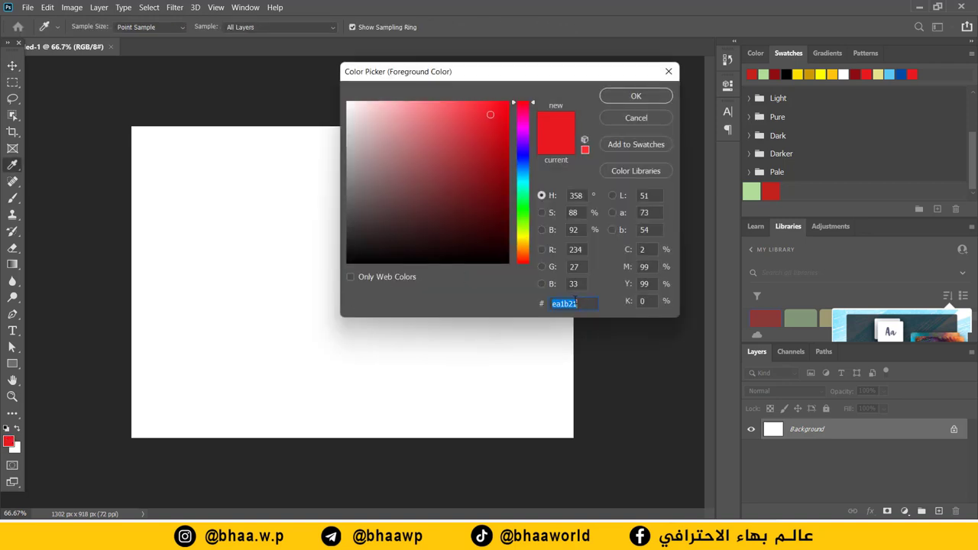
{"action": "key", "text": "BackSpace"}
{"action": "right_click", "coordinate": [563, 304]}
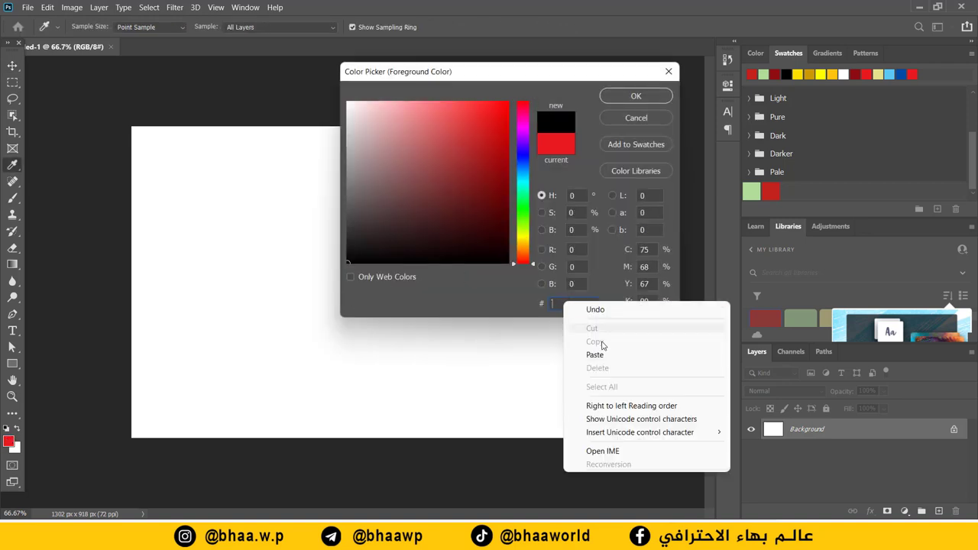
{"action": "left_click", "coordinate": [596, 355]}
{"action": "left_click", "coordinate": [639, 143]}
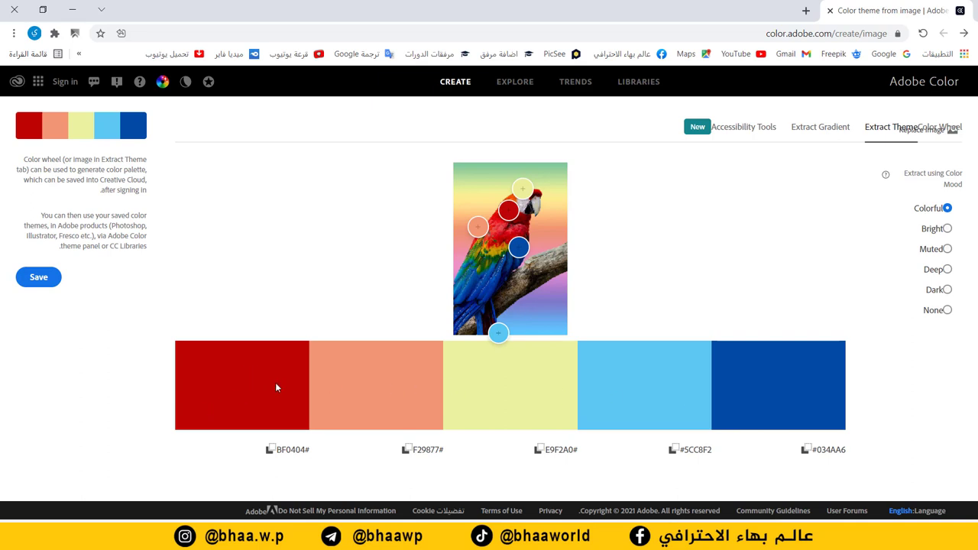
- Copy the dark red hex code BF0404 from the extracted theme in Adobe Color and open the Accessibility Tools
{"action": "left_click", "coordinate": [285, 452]}
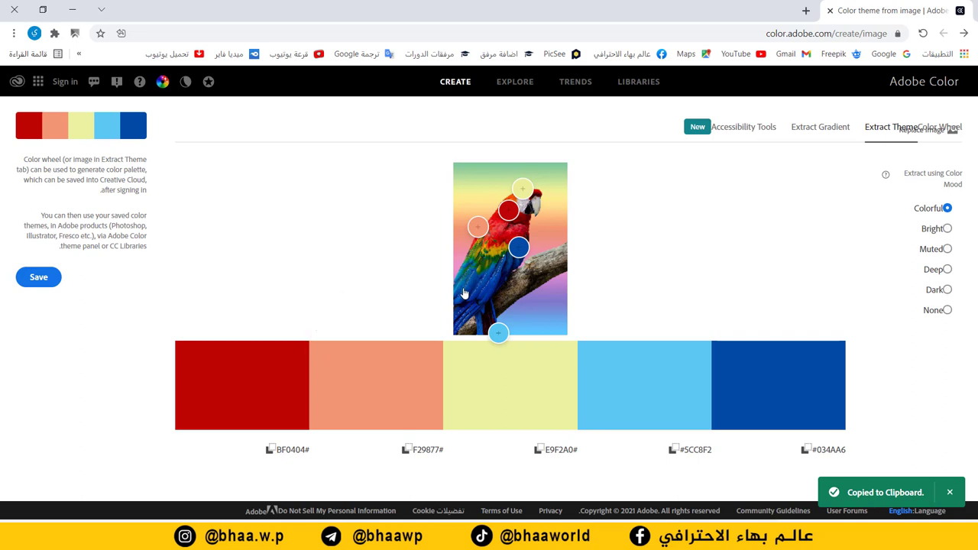
{"action": "left_click", "coordinate": [740, 129]}
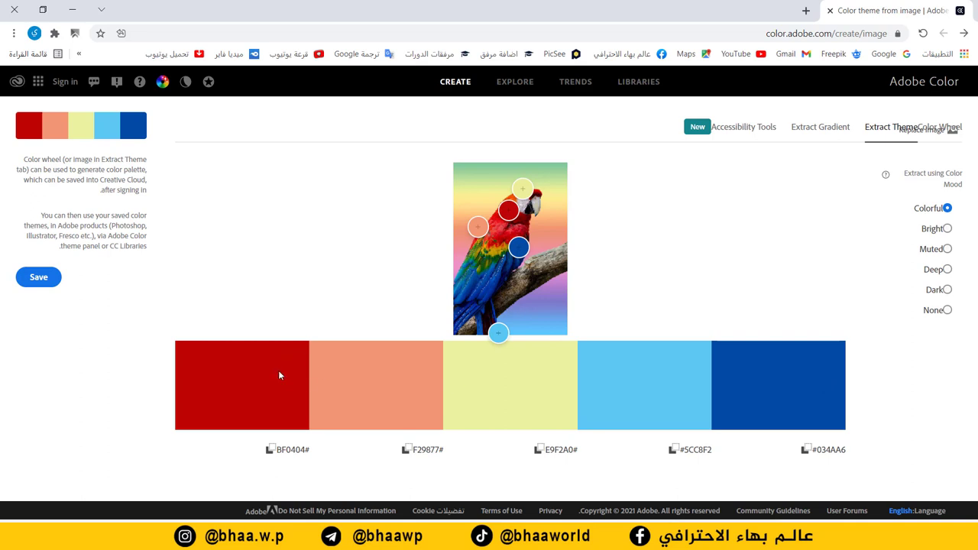
{"action": "left_click", "coordinate": [282, 453]}
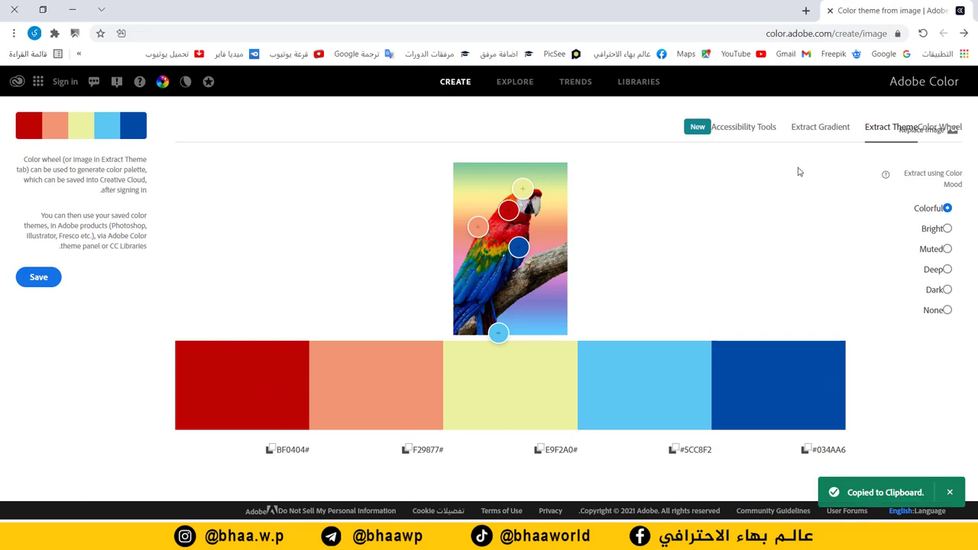
{"action": "left_click", "coordinate": [735, 131]}
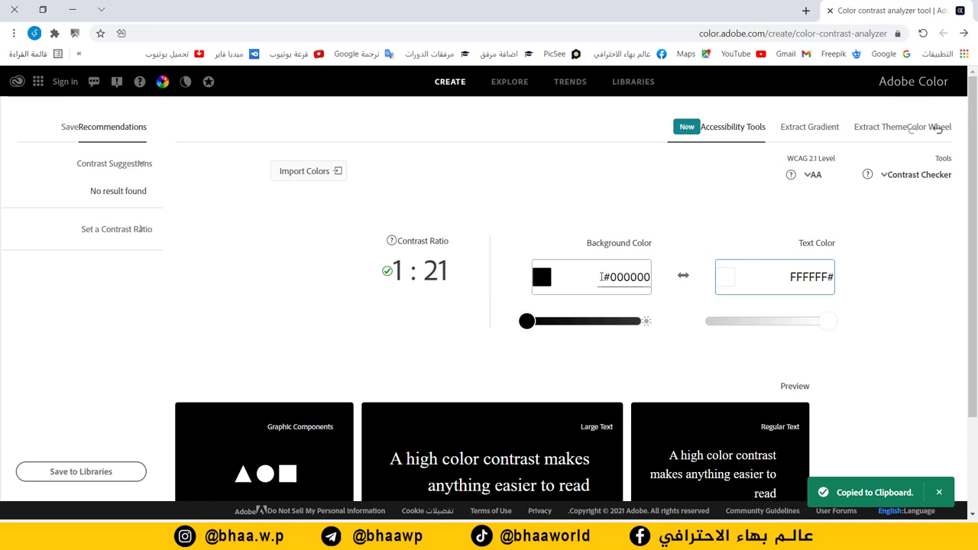
- Set the Contrast Checker's background color to the copied dark red BF0404
{"action": "left_click_drag", "start_coordinate": [605, 281], "coordinate": [678, 277]}
{"action": "left_click", "coordinate": [627, 277]}
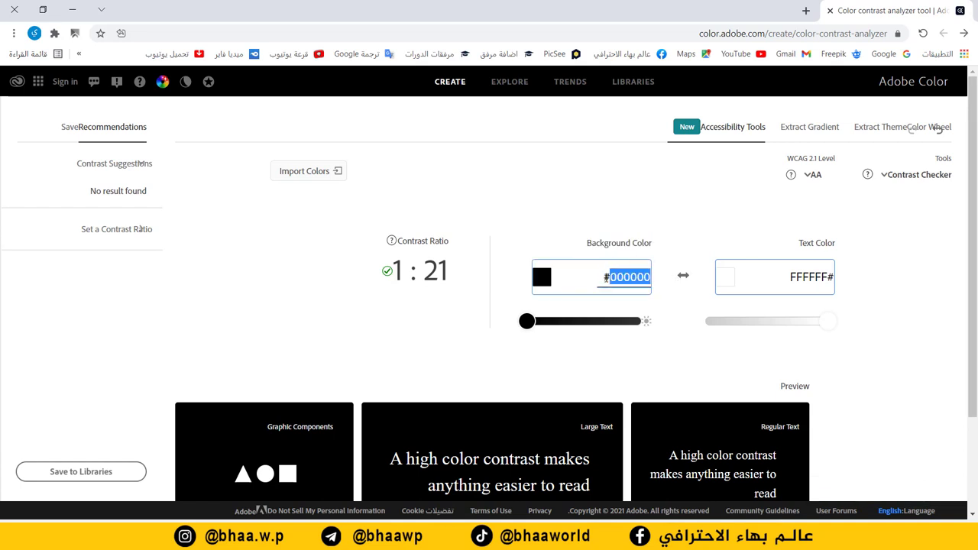
{"action": "key", "text": "BackSpace"}
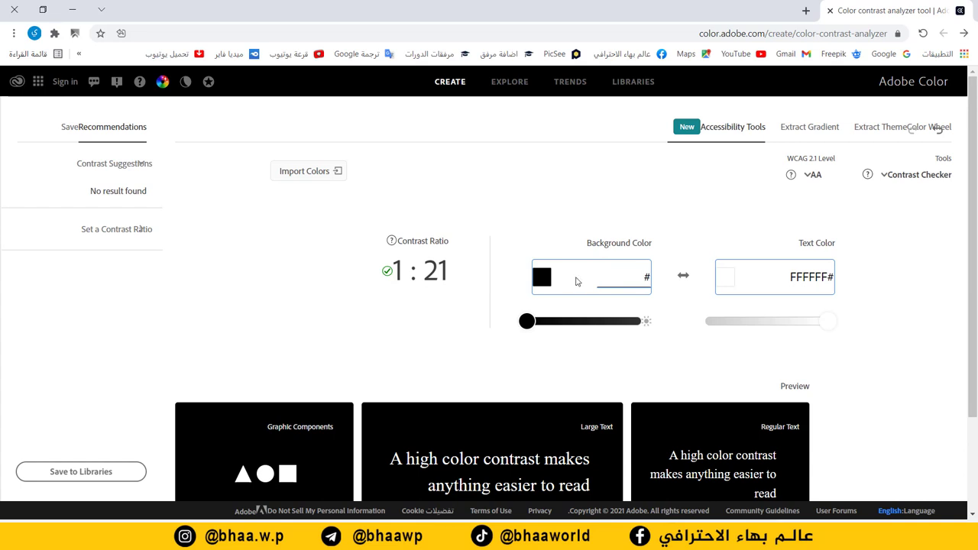
{"action": "right_click", "coordinate": [626, 277]}
{"action": "left_click", "coordinate": [595, 376]}
{"action": "key", "text": "BackSpace"}
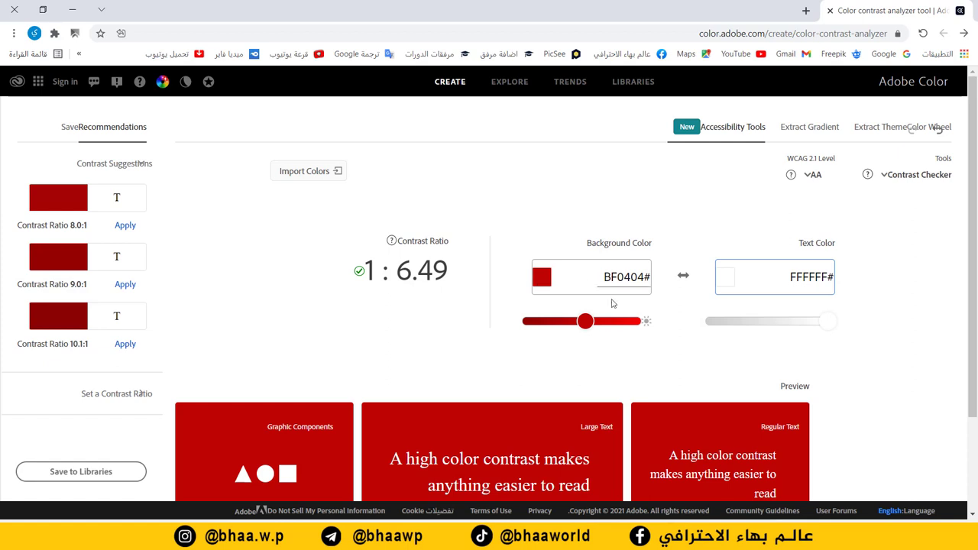
- Darken the Contrast Checker's background color to 8C0303, copy its hex code, and switch to Photoshop
{"action": "left_click_drag", "start_coordinate": [584, 322], "coordinate": [527, 322]}
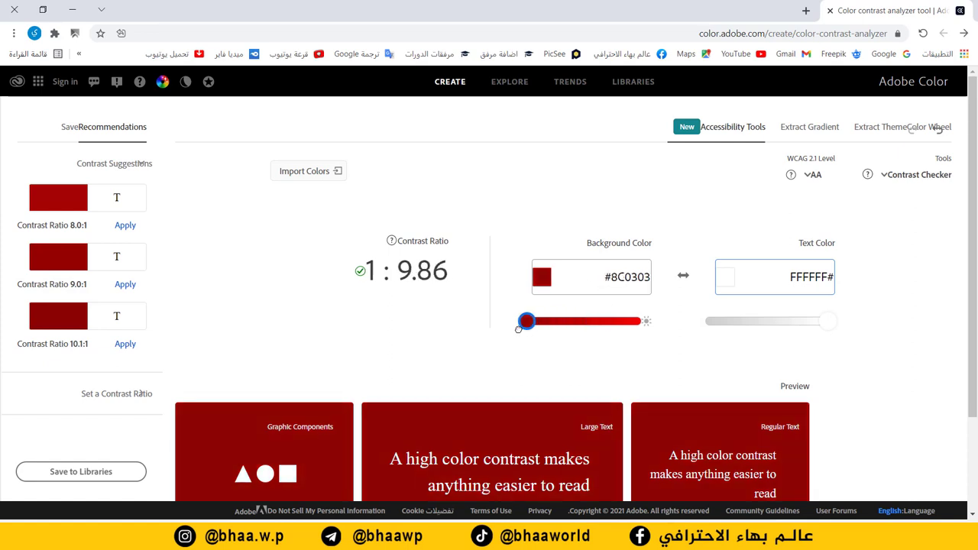
{"action": "left_click", "coordinate": [621, 278]}
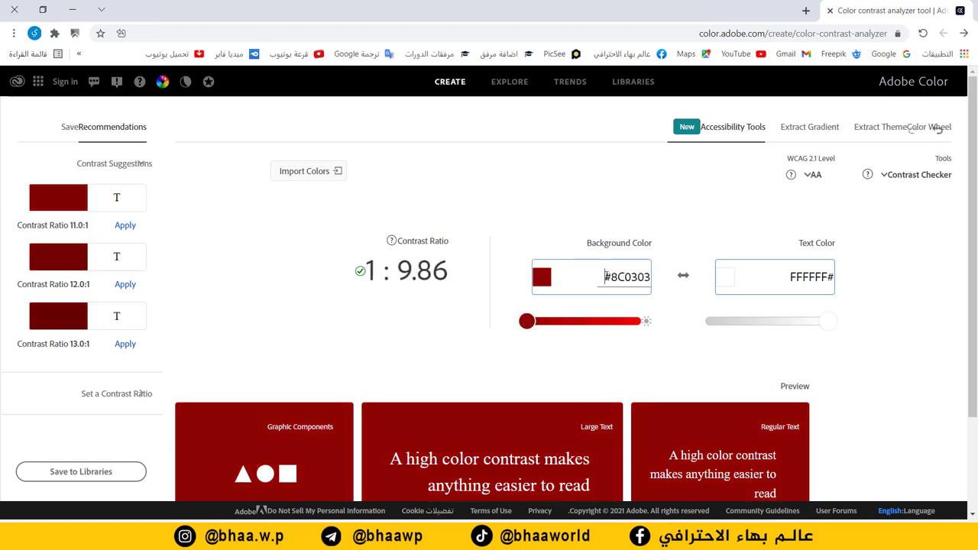
{"action": "key", "text": "ctrl+a"}
{"action": "right_click", "coordinate": [612, 278]}
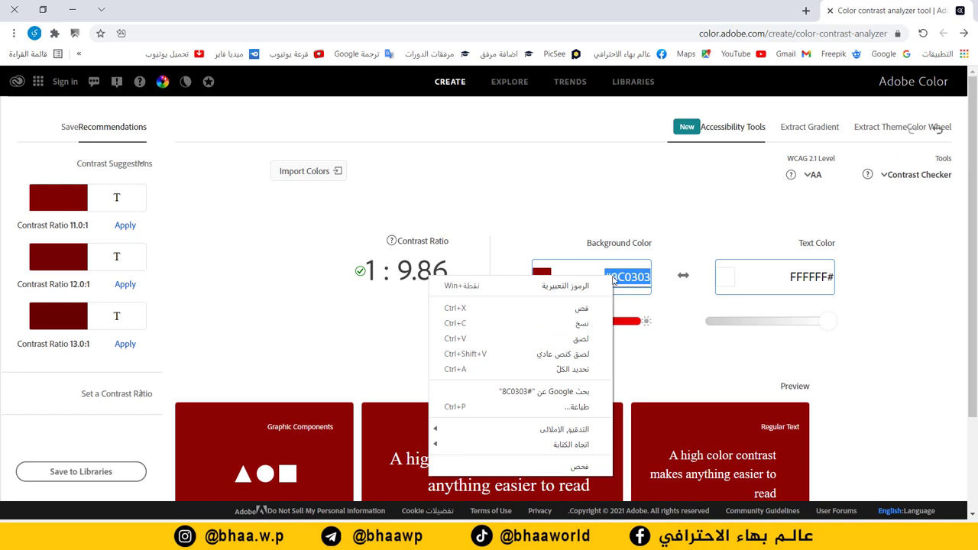
{"action": "left_click", "coordinate": [583, 327]}
{"action": "left_click", "coordinate": [711, 539]}
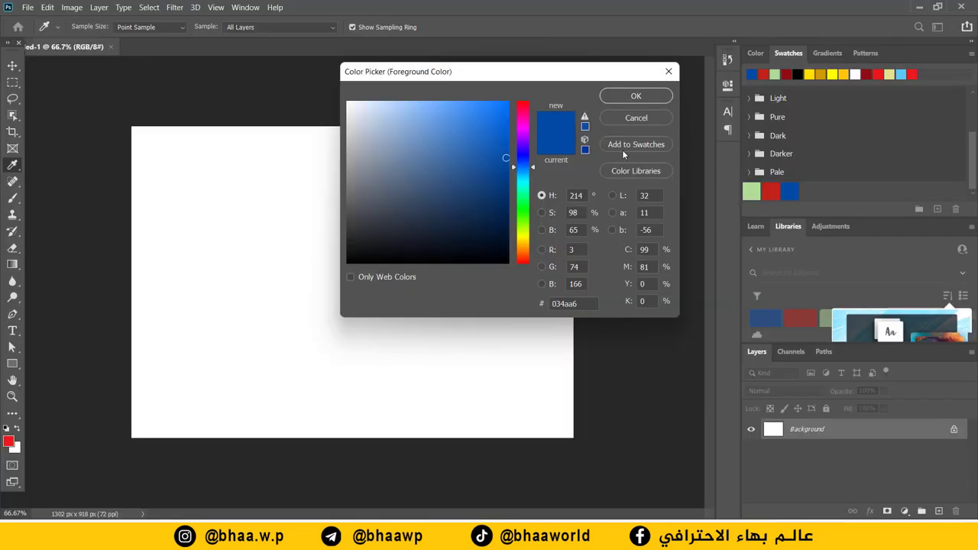
- Replace the foreground Color Picker's hex code with the copied dark red 8C0303 and add it to the swatches
{"action": "double_click", "coordinate": [583, 304]}
{"action": "right_click", "coordinate": [575, 303]}
{"action": "left_click", "coordinate": [605, 355]}
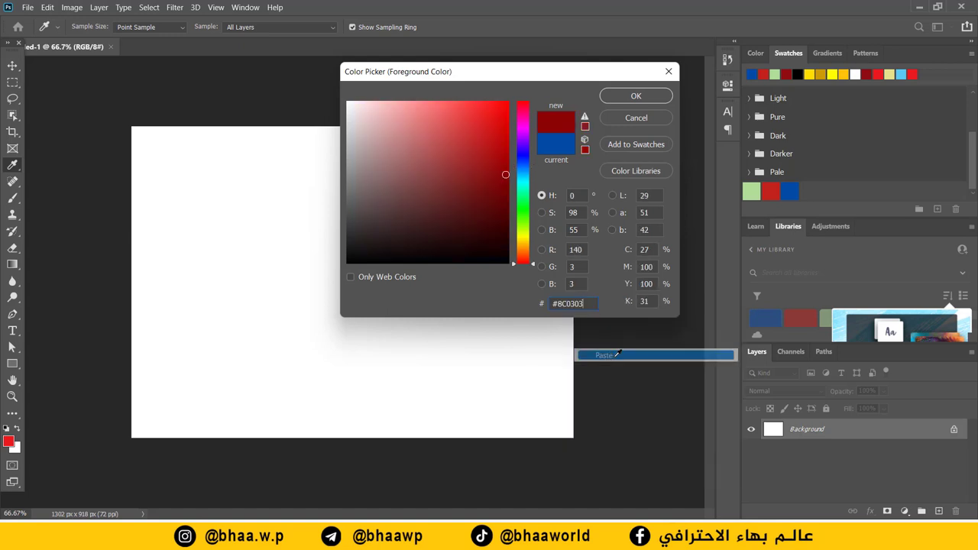
{"action": "left_click", "coordinate": [635, 145]}
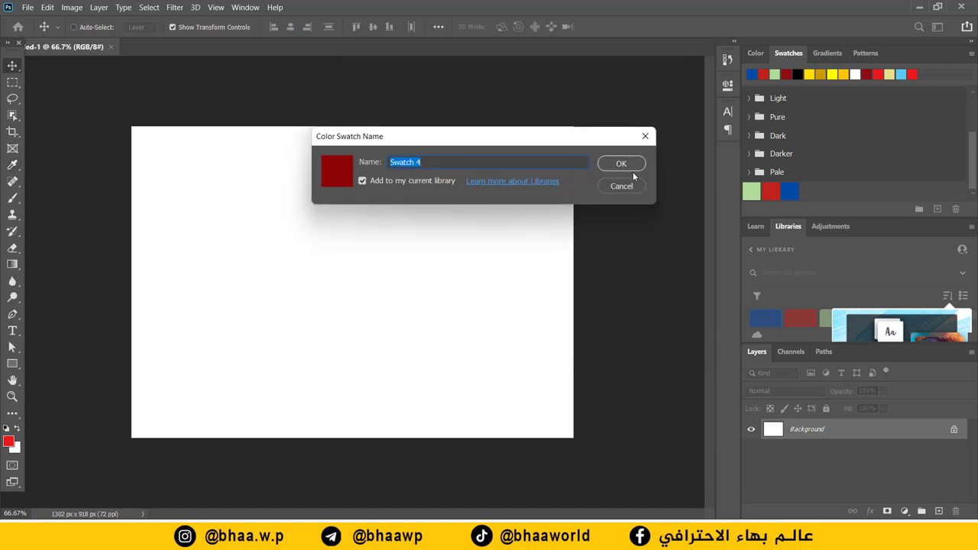
{"action": "left_click", "coordinate": [633, 171]}
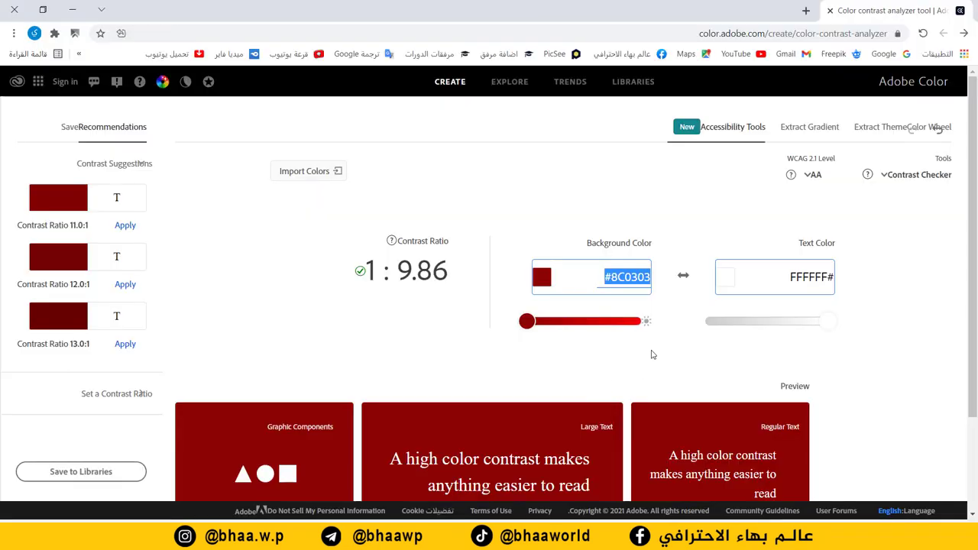
- In Adobe Color, brighten the Contrast Checker's background color to F20505 and copy its hex code
{"action": "left_click_drag", "start_coordinate": [527, 321], "coordinate": [645, 322]}
{"action": "double_click", "coordinate": [627, 276]}
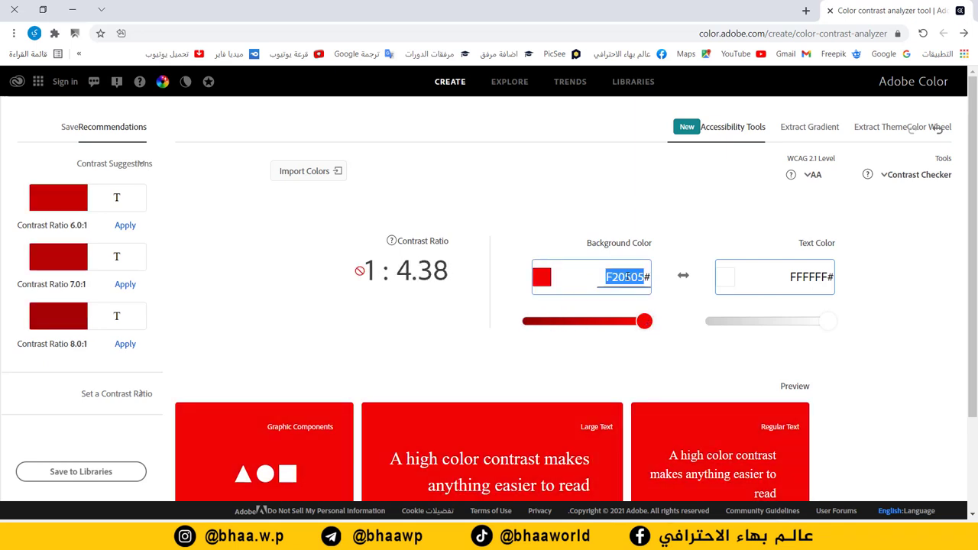
{"action": "right_click", "coordinate": [626, 279]}
{"action": "left_click", "coordinate": [596, 324]}
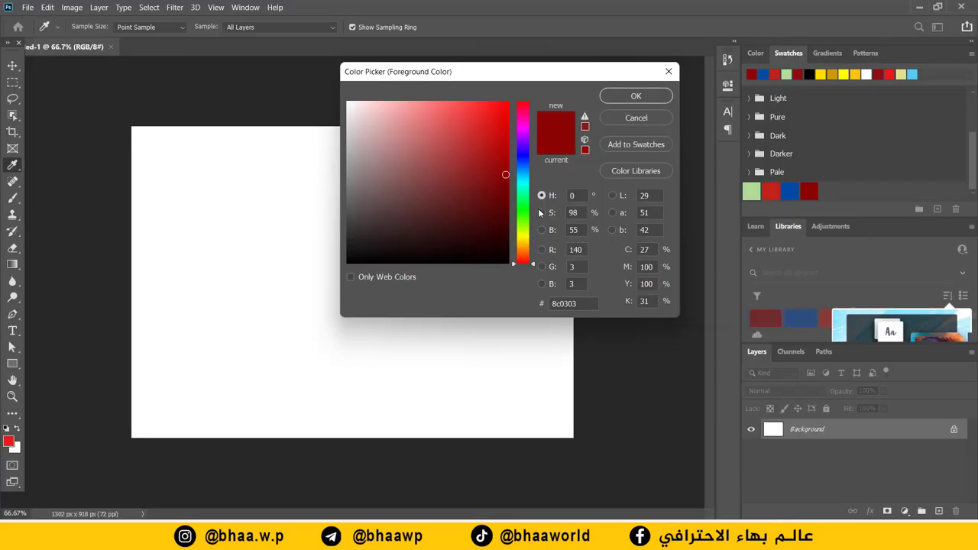
- In Photoshop, paste the bright red F20505 as the foreground Color Picker's hex code, add it to the swatches, and close the picker
{"action": "left_click_drag", "start_coordinate": [582, 301], "coordinate": [546, 304]}
{"action": "right_click", "coordinate": [562, 303]}
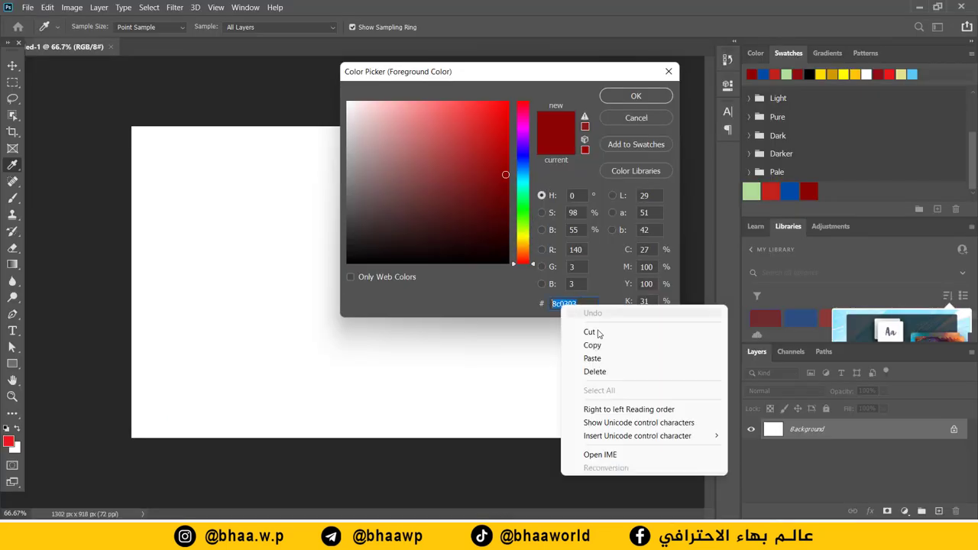
{"action": "left_click", "coordinate": [590, 357]}
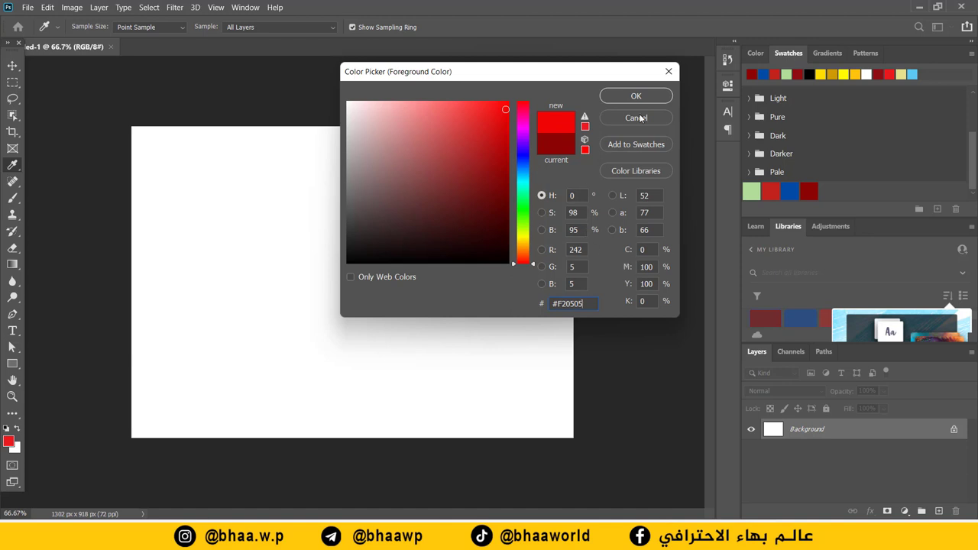
{"action": "left_click", "coordinate": [633, 145]}
{"action": "left_click", "coordinate": [626, 162]}
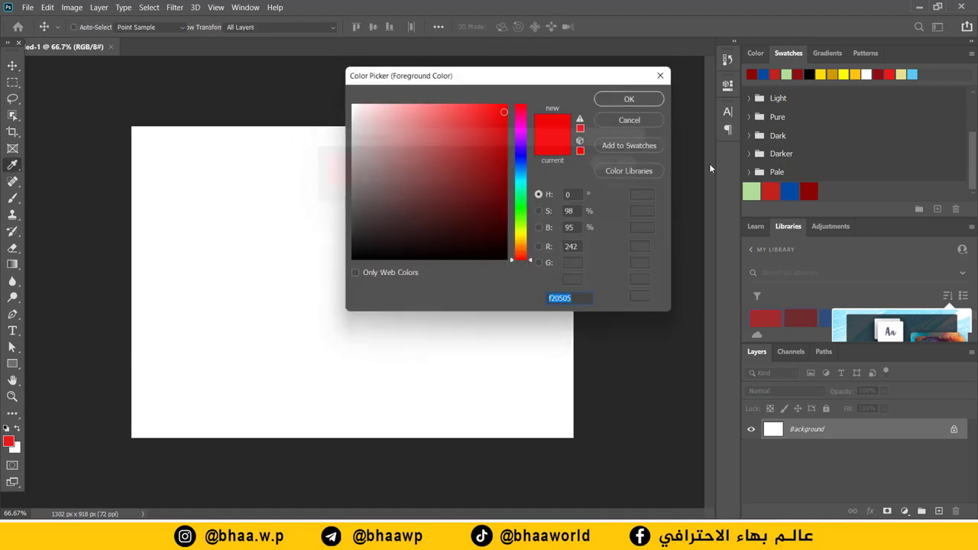
{"action": "left_click", "coordinate": [669, 71]}
{"action": "key", "text": "v"}
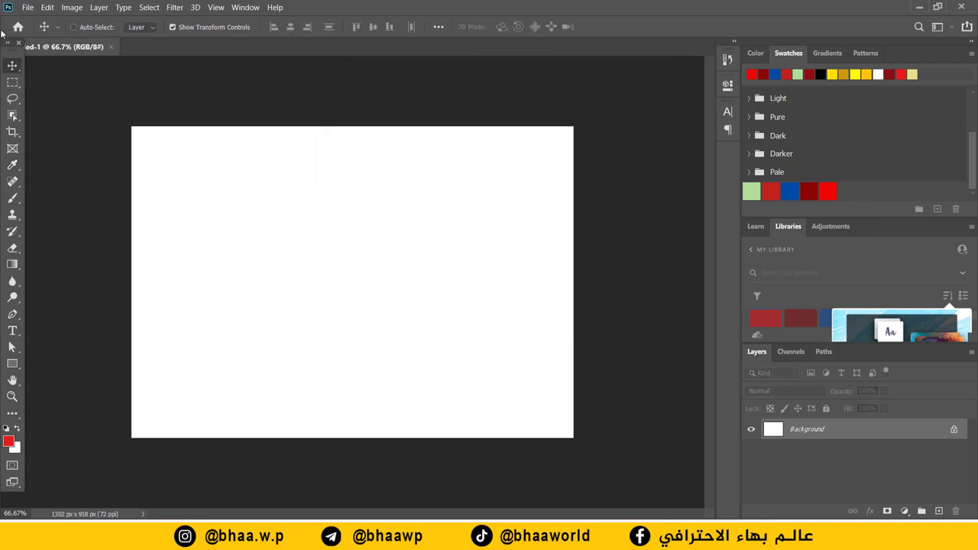
- Open the Gradient Editor for the Gradient tool and set the starting color stop to the dark red 8C0303 swatch
{"action": "left_click", "coordinate": [12, 266]}
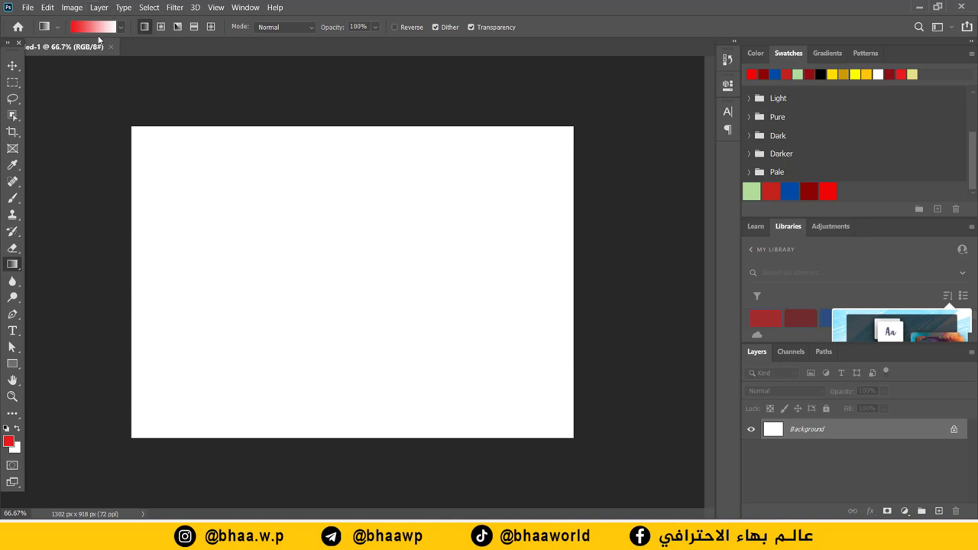
{"action": "left_click", "coordinate": [93, 30]}
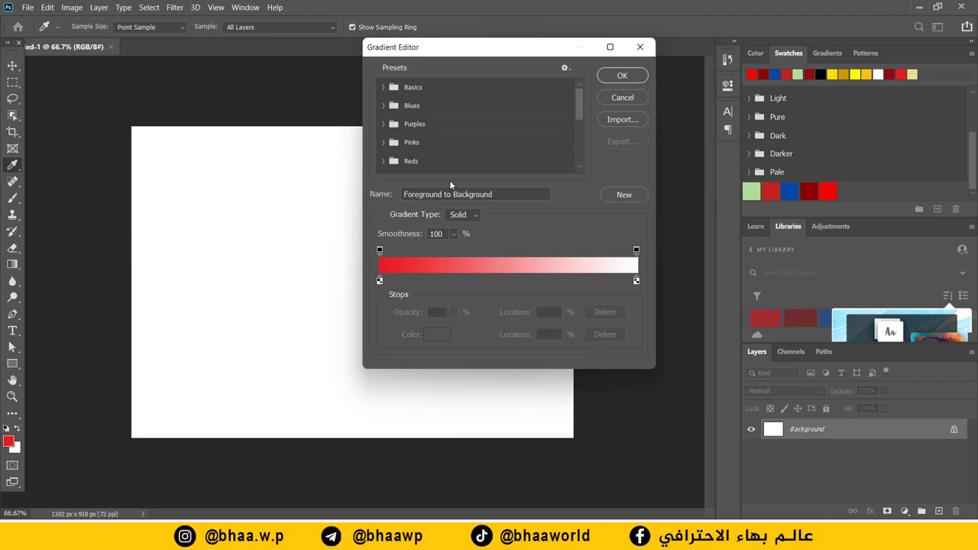
{"action": "left_click_drag", "start_coordinate": [581, 107], "coordinate": [578, 84]}
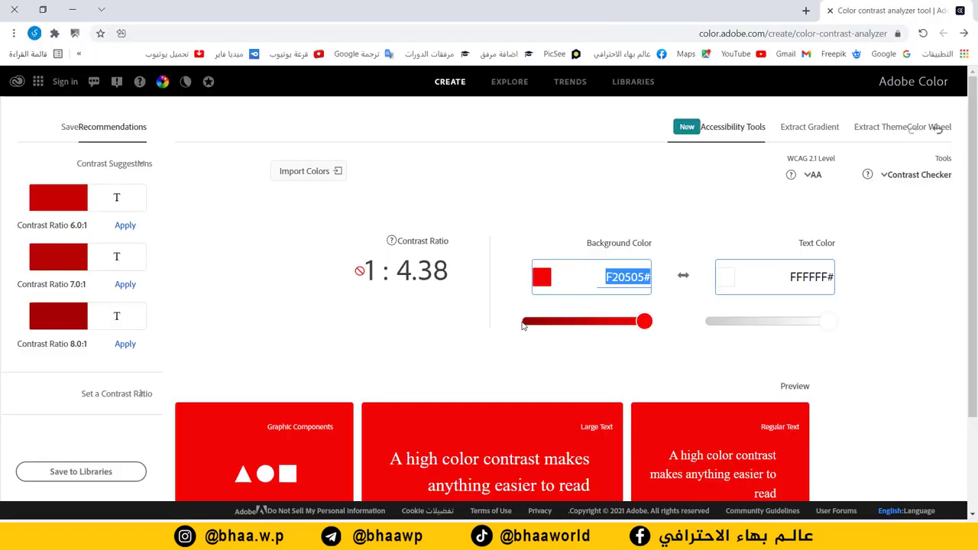
{"action": "left_click", "coordinate": [73, 9]}
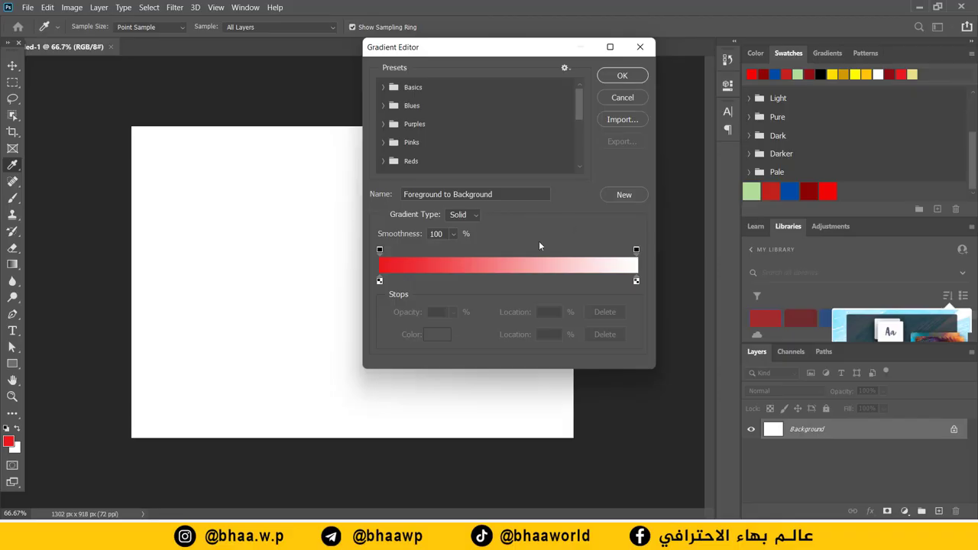
{"action": "left_click", "coordinate": [380, 282]}
{"action": "left_click", "coordinate": [378, 280]}
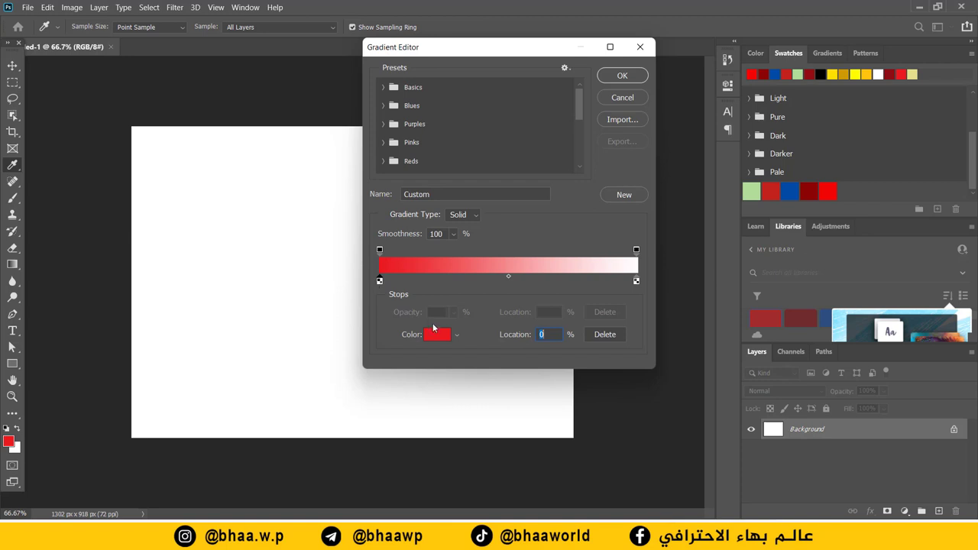
{"action": "left_click", "coordinate": [434, 335]}
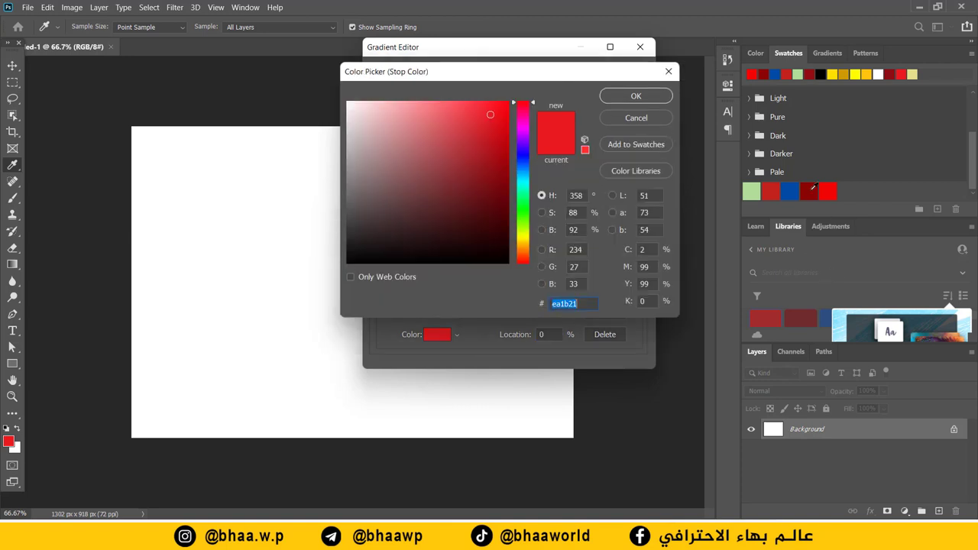
{"action": "left_click", "coordinate": [810, 191]}
{"action": "left_click", "coordinate": [656, 97]}
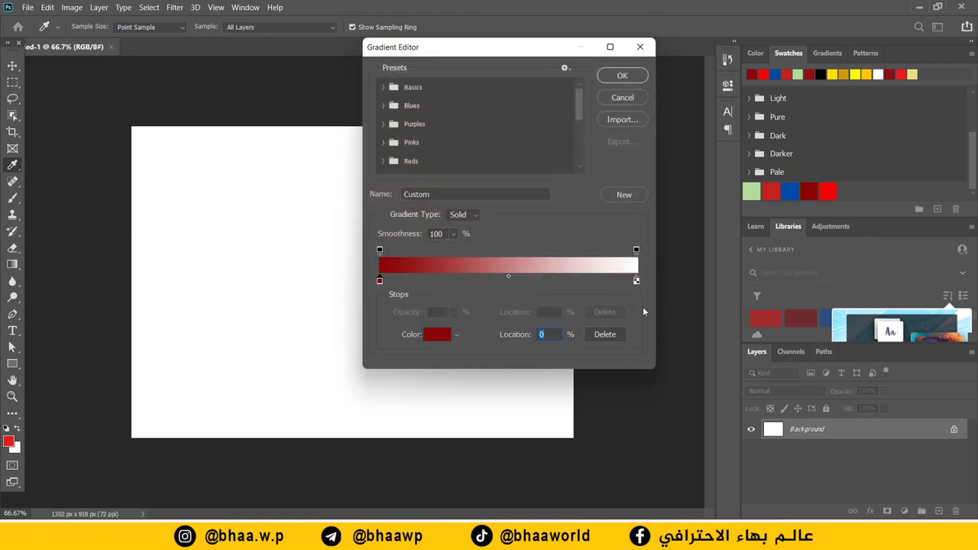
- Set the gradient's end stop to the bright red F20505 swatch and fill the canvas diagonally from upper-left to lower-right corner
{"action": "left_click", "coordinate": [637, 281]}
{"action": "left_click", "coordinate": [440, 334]}
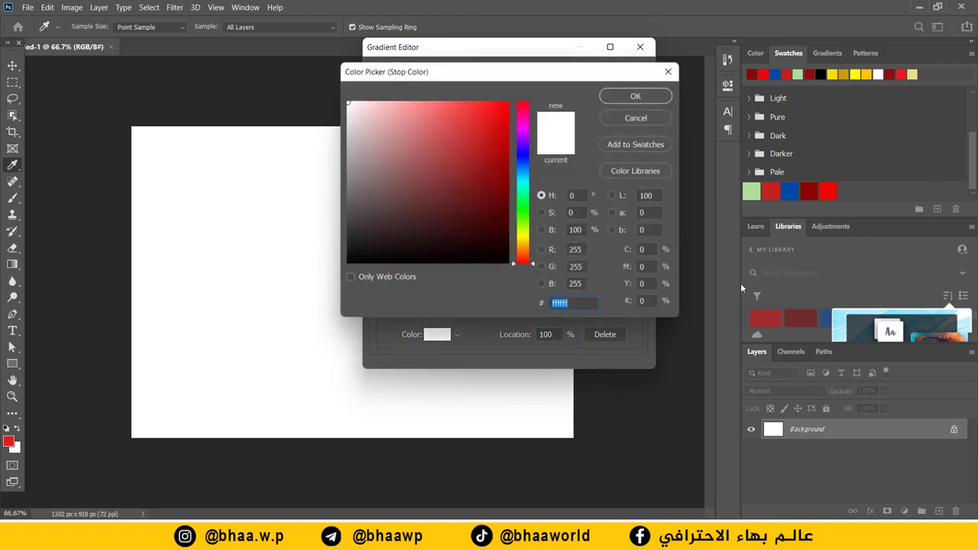
{"action": "left_click", "coordinate": [825, 193]}
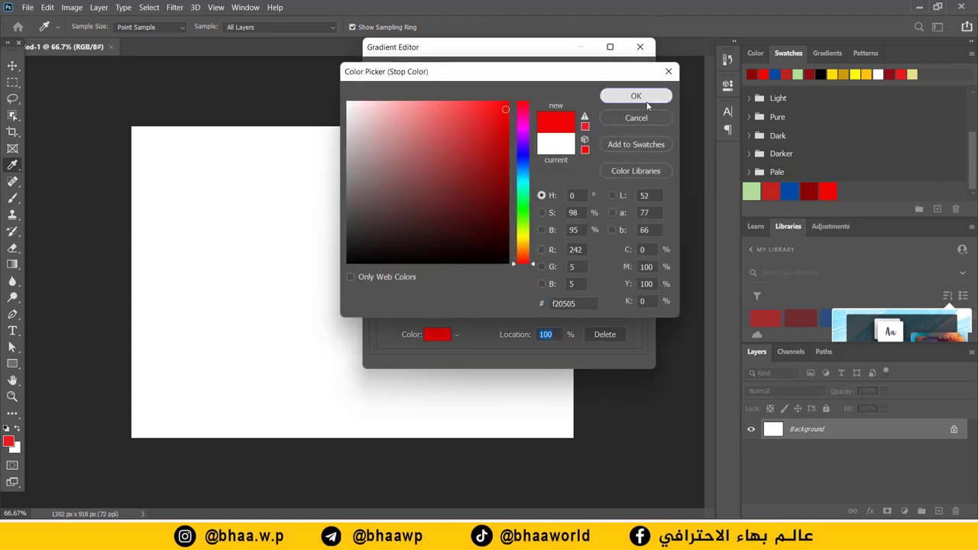
{"action": "left_click", "coordinate": [636, 95]}
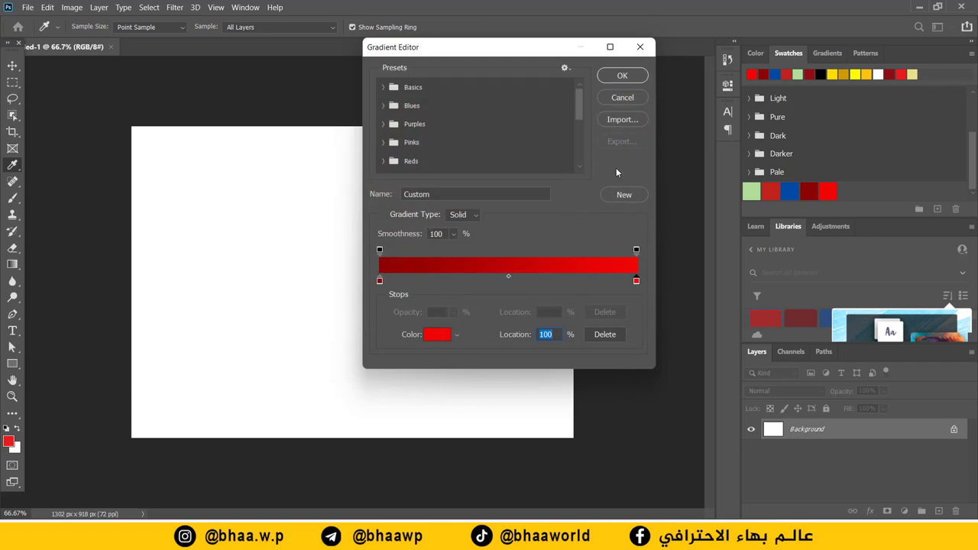
{"action": "left_click", "coordinate": [625, 75]}
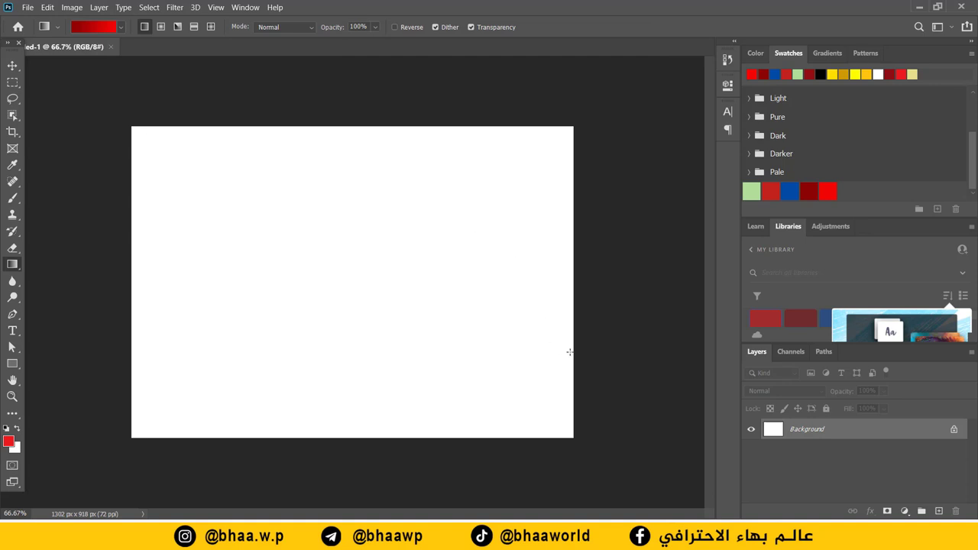
{"action": "left_click_drag", "start_coordinate": [128, 127], "coordinate": [568, 437]}
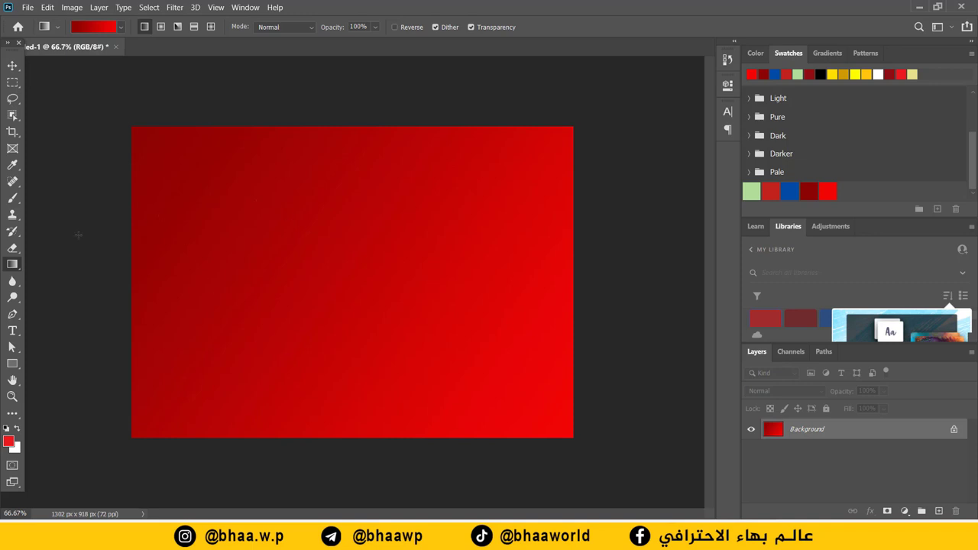
- Draw a rectangle shape about 1404 × 1007 px covering the whole canvas and fill it with the bright red F20505 swatch
{"action": "left_click", "coordinate": [12, 364]}
{"action": "left_click_drag", "start_coordinate": [116, 118], "coordinate": [594, 460]}
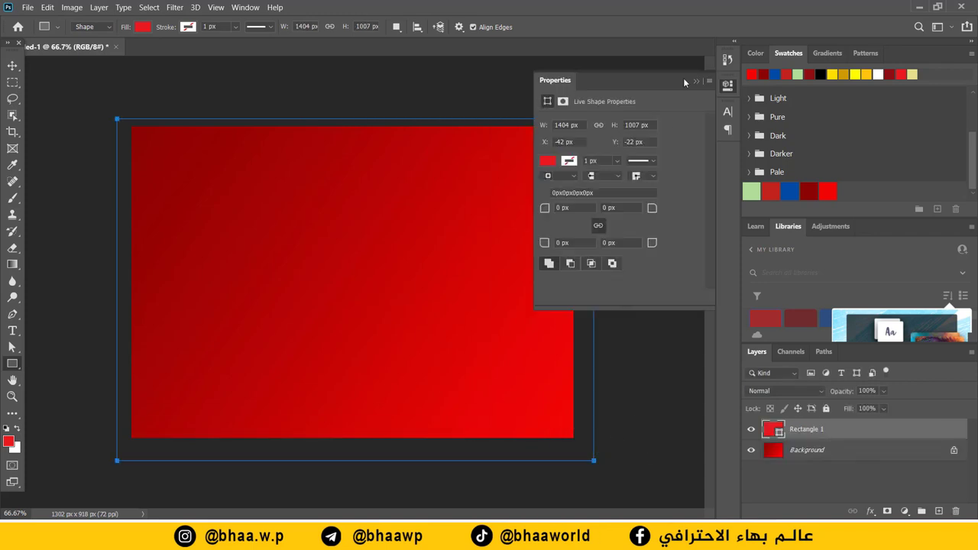
{"action": "left_click", "coordinate": [696, 80]}
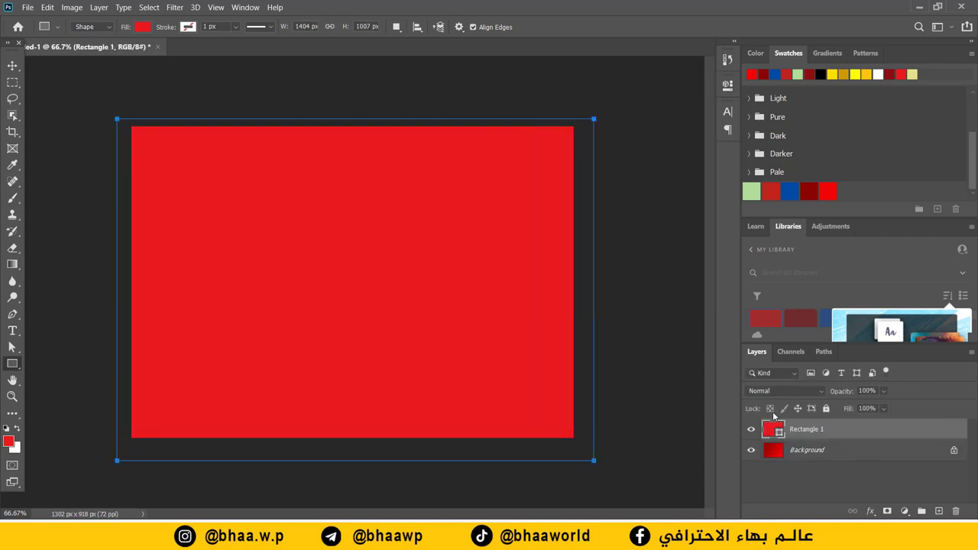
{"action": "double_click", "coordinate": [774, 430]}
{"action": "left_click", "coordinate": [833, 188]}
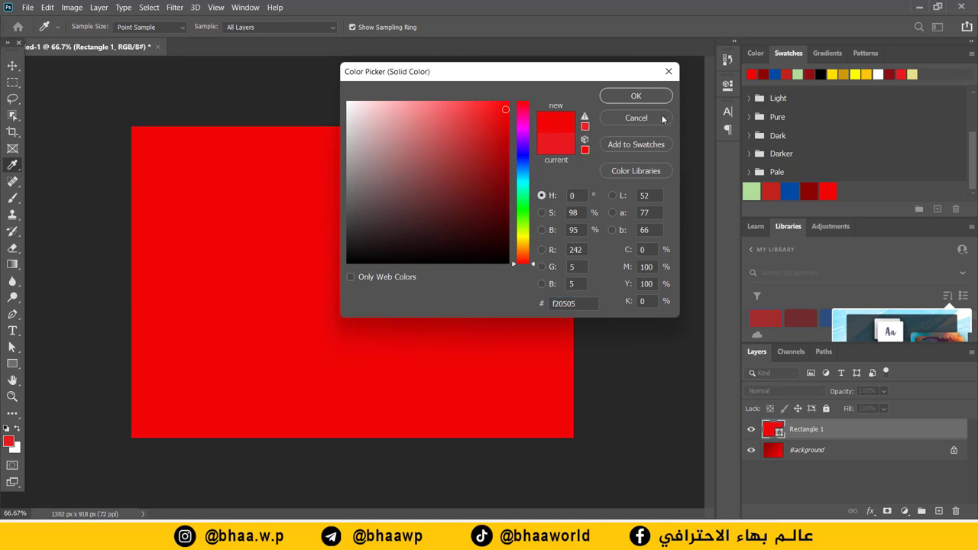
{"action": "left_click", "coordinate": [649, 96]}
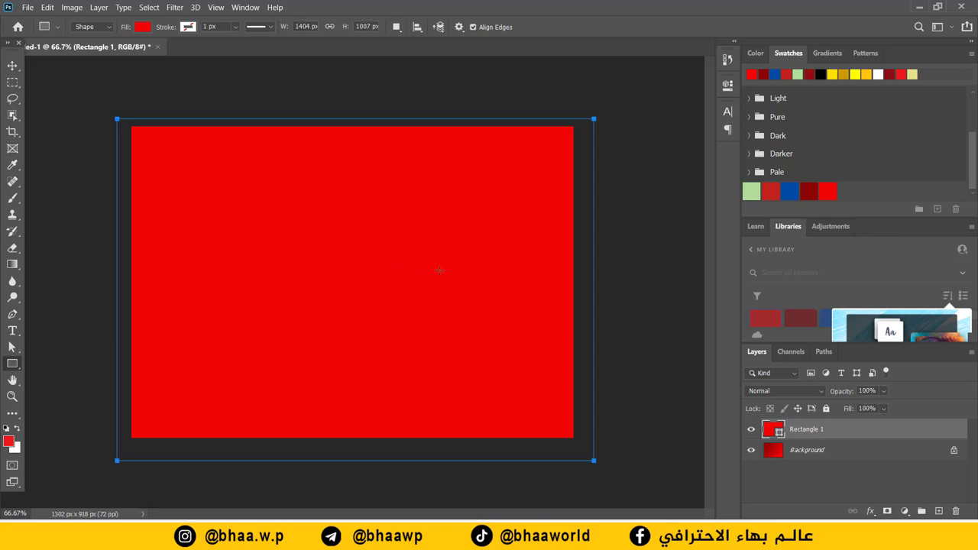
- Hide the full-canvas rectangle layer and draw a horizontal rectangle about 793 × 111 px on the upper part of the gradient
{"action": "left_click", "coordinate": [752, 430]}
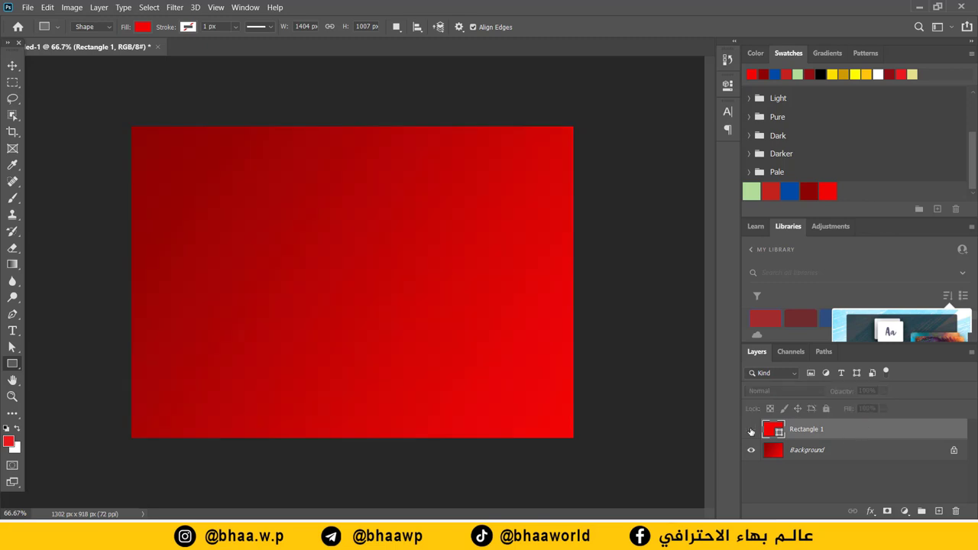
{"action": "left_click", "coordinate": [752, 431]}
{"action": "left_click", "coordinate": [752, 430]}
{"action": "left_click_drag", "start_coordinate": [237, 198], "coordinate": [506, 235]}
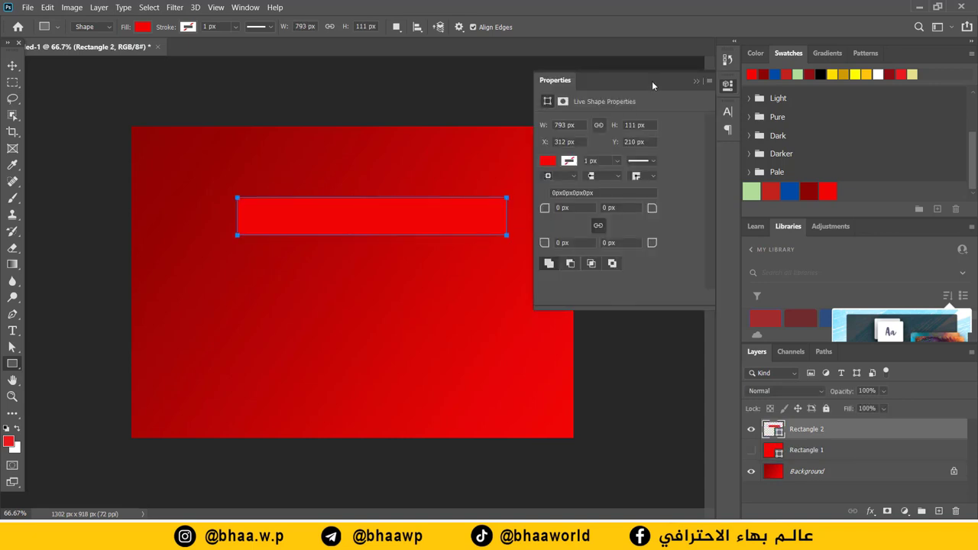
{"action": "left_click", "coordinate": [696, 80]}
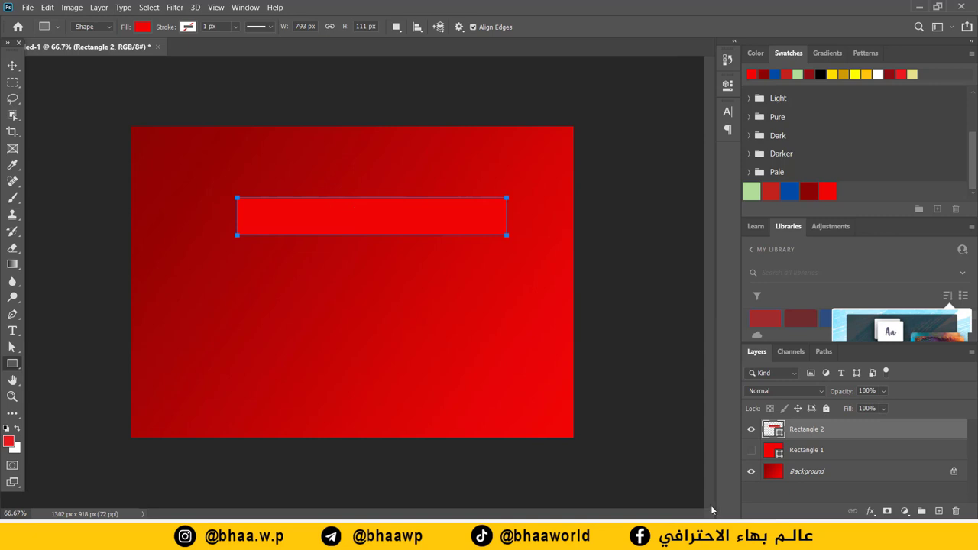
- Switch to Adobe Color and open Extract Theme with the parrot image's palette
{"action": "mouse_move", "coordinate": [601, 539]}
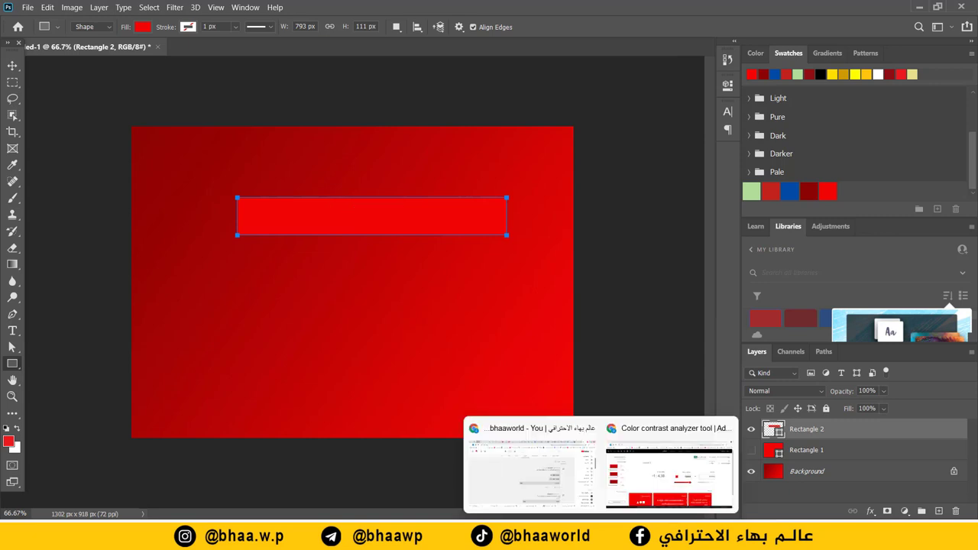
{"action": "left_click", "coordinate": [665, 470]}
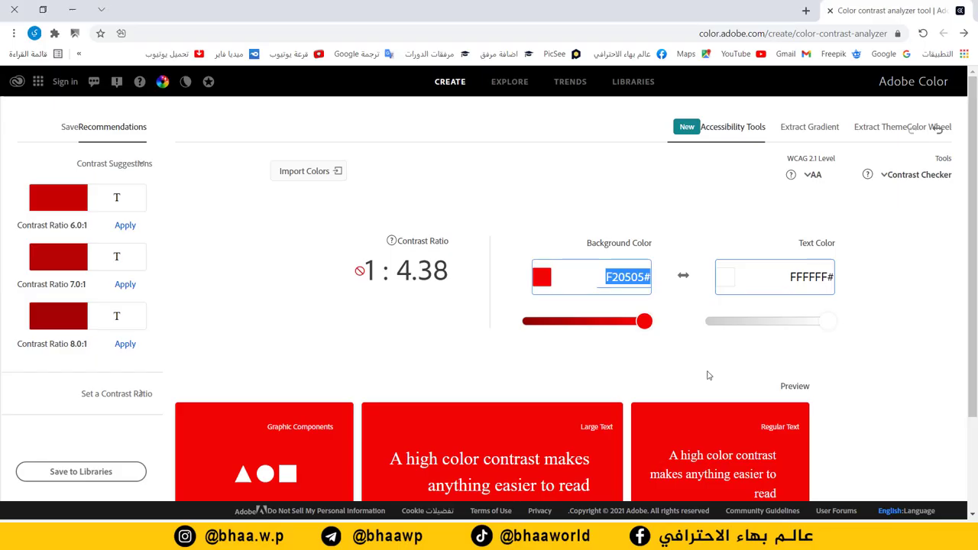
{"action": "left_click", "coordinate": [879, 130]}
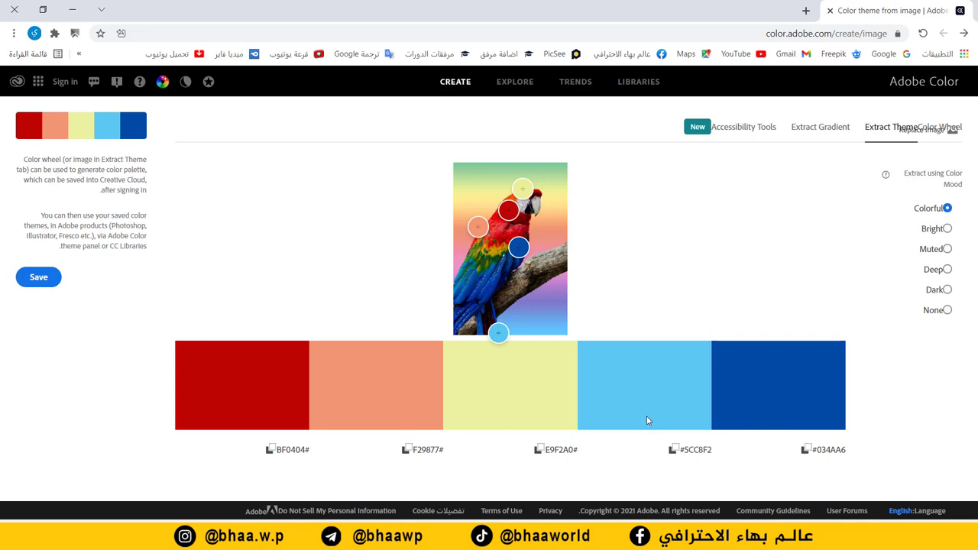
- Copy the pale yellow E9F2A0 code from the extracted theme and set it as the contrast checker's background color
{"action": "left_click", "coordinate": [552, 451]}
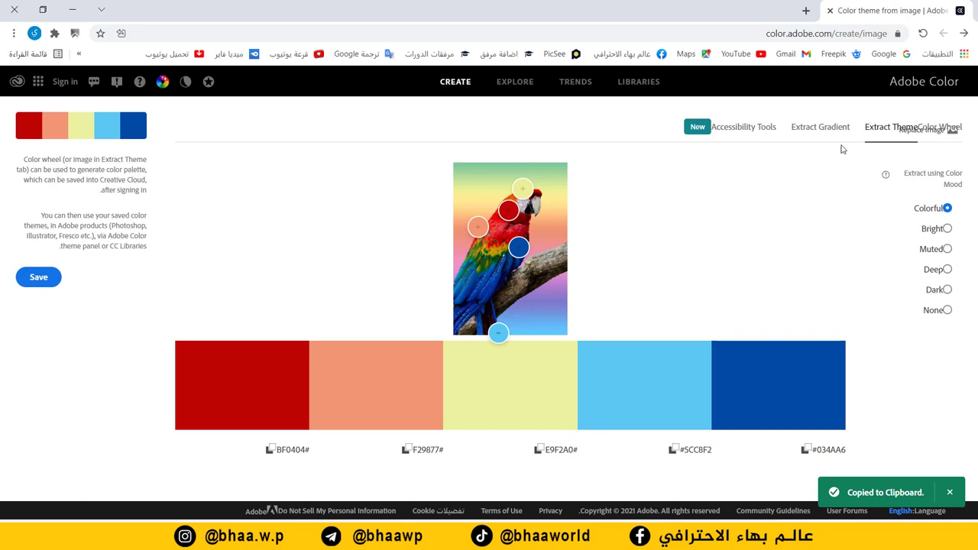
{"action": "left_click", "coordinate": [745, 128]}
{"action": "left_click_drag", "start_coordinate": [650, 277], "coordinate": [601, 279]}
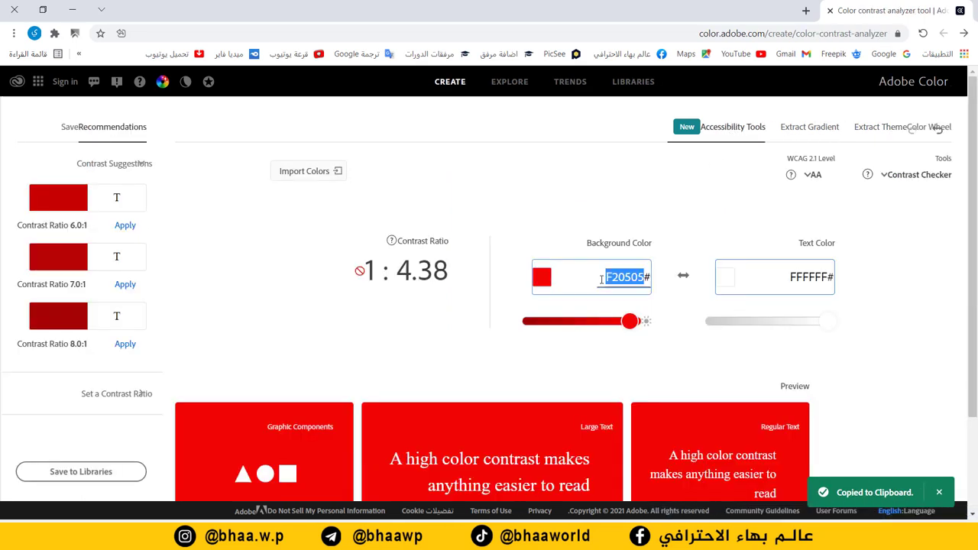
{"action": "key", "text": "BackSpace"}
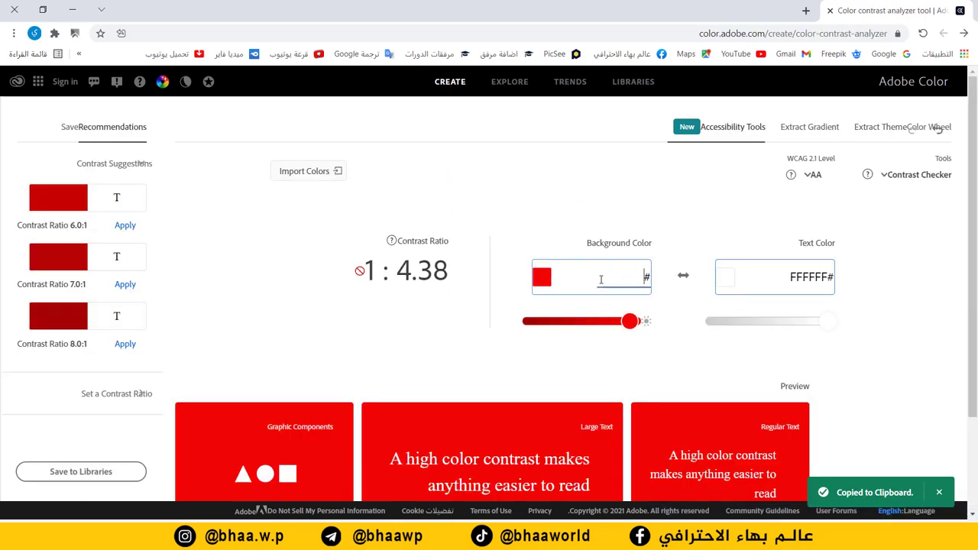
{"action": "key", "text": "ctrl+v"}
{"action": "left_click_drag", "start_coordinate": [641, 279], "coordinate": [646, 278]}
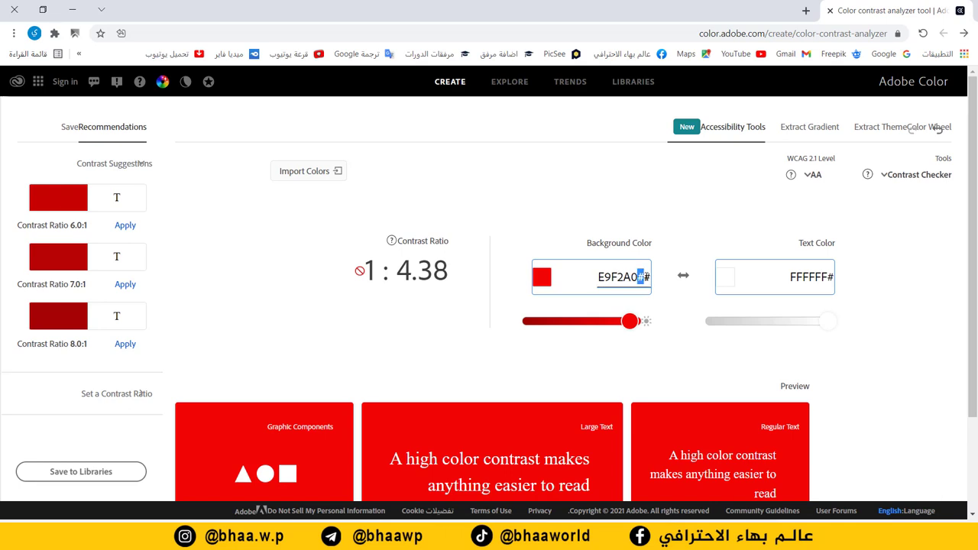
{"action": "key", "text": "BackSpace"}
{"action": "left_click", "coordinate": [567, 182]}
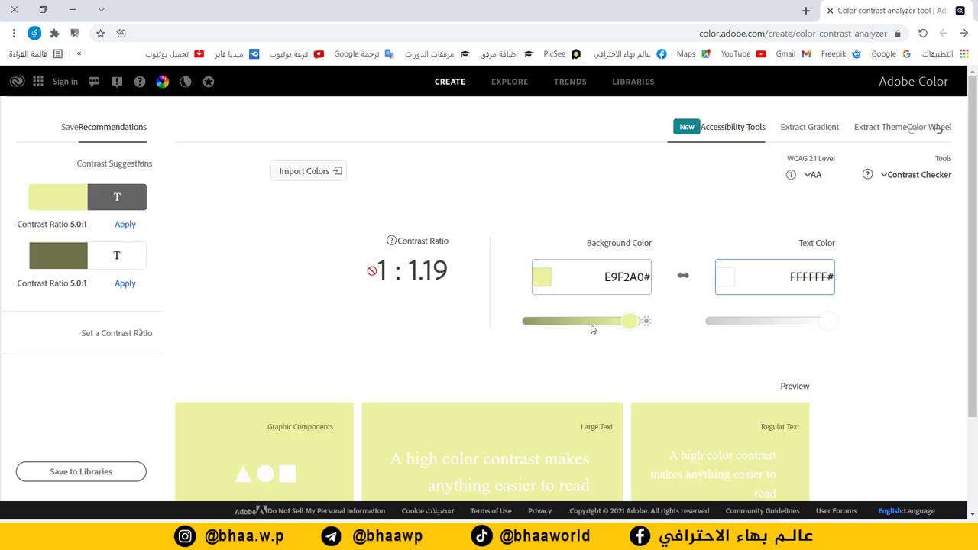
- Swap the background and text colors, adjust the yellow's brightness to F0FAA5 and copy its code
{"action": "left_click_drag", "start_coordinate": [628, 321], "coordinate": [642, 321]}
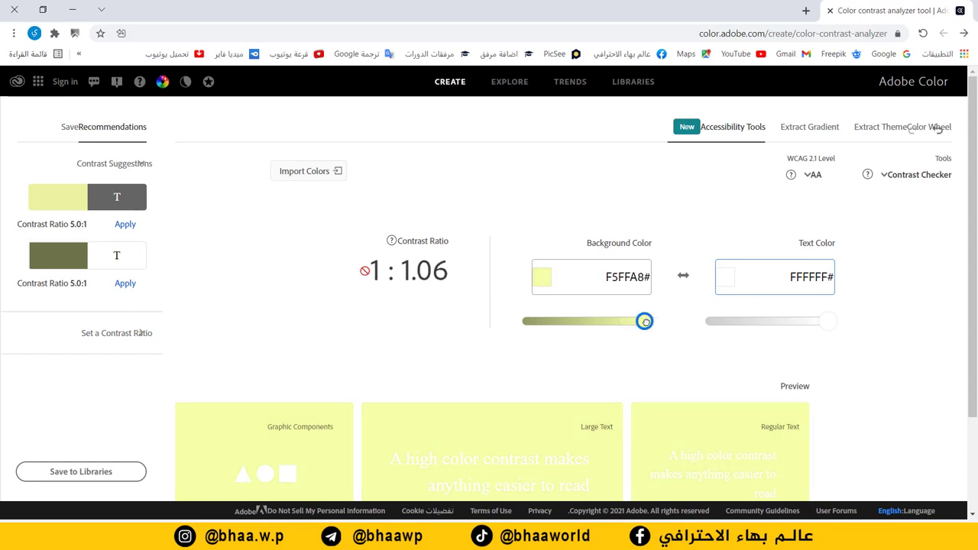
{"action": "left_click", "coordinate": [683, 275]}
{"action": "mouse_move", "coordinate": [825, 321]}
{"action": "left_mouse_down"}
{"action": "mouse_move", "coordinate": [804, 321]}
{"action": "mouse_move", "coordinate": [821, 321]}
{"action": "left_mouse_up"}
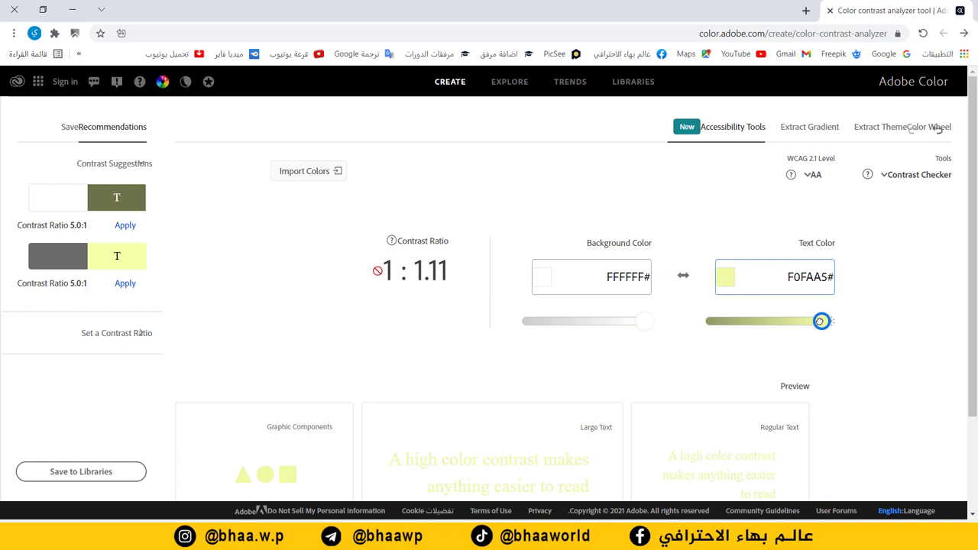
{"action": "double_click", "coordinate": [803, 277]}
{"action": "right_click", "coordinate": [803, 277]}
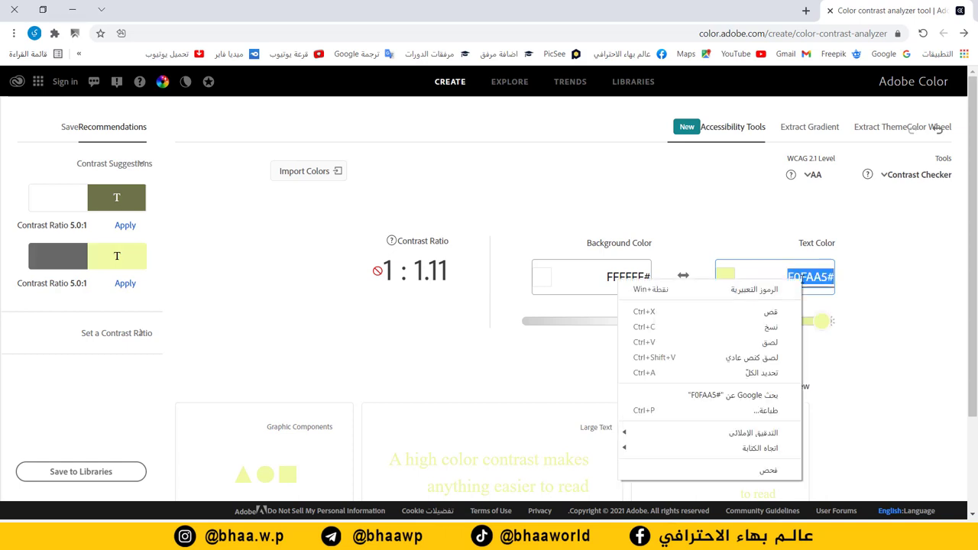
{"action": "left_click", "coordinate": [774, 327]}
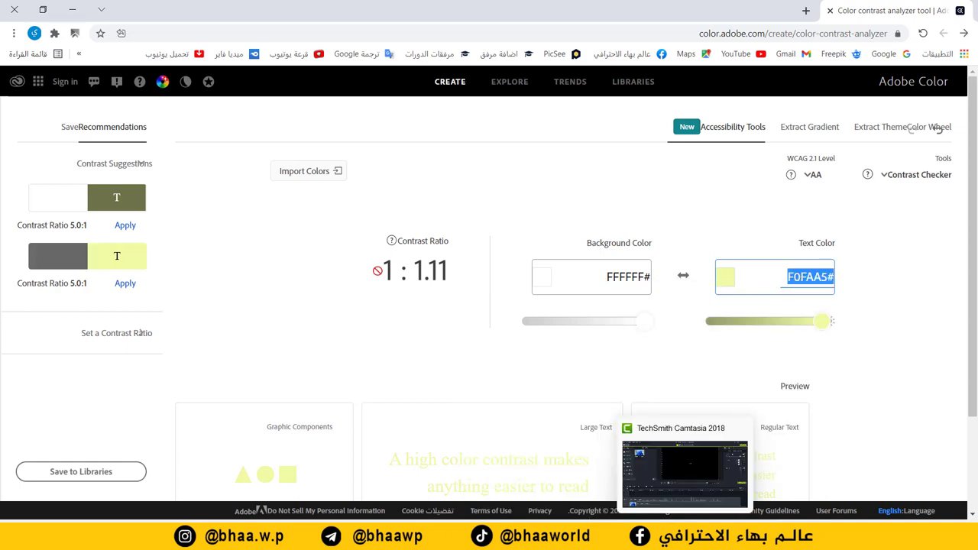
- Switch to Photoshop and set the foreground color to the copied F0FAA5
{"action": "left_click", "coordinate": [688, 491]}
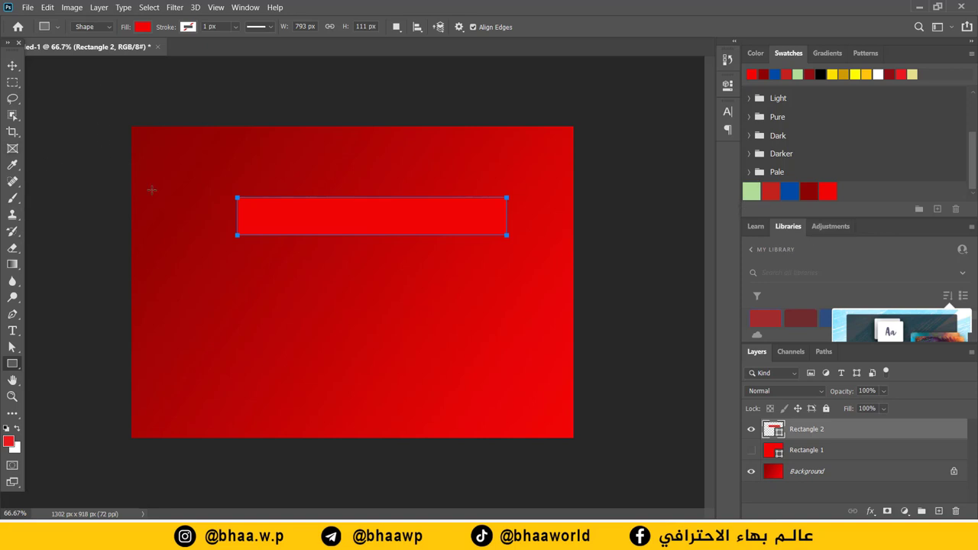
{"action": "left_click", "coordinate": [8, 441]}
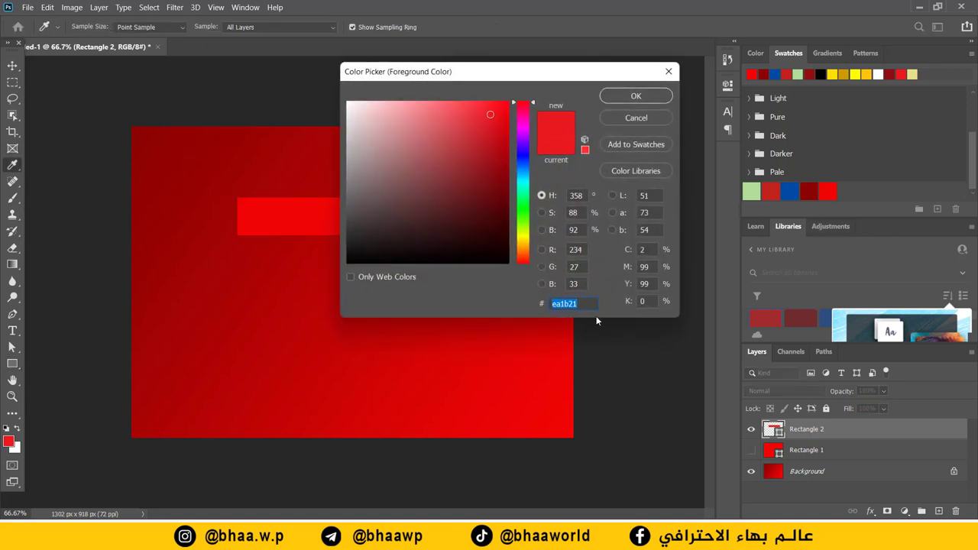
{"action": "key", "text": "BackSpace"}
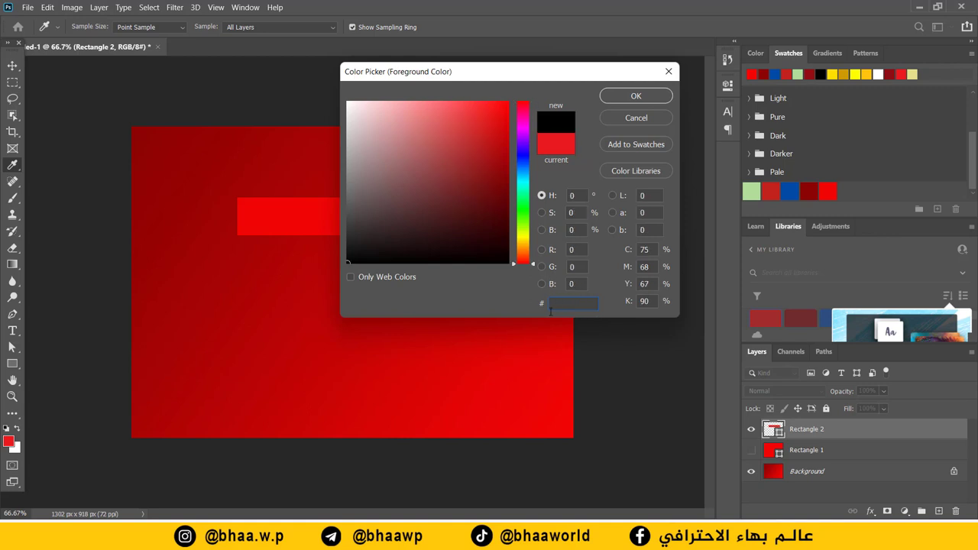
{"action": "key", "text": "ctrl+v"}
{"action": "left_click", "coordinate": [633, 97]}
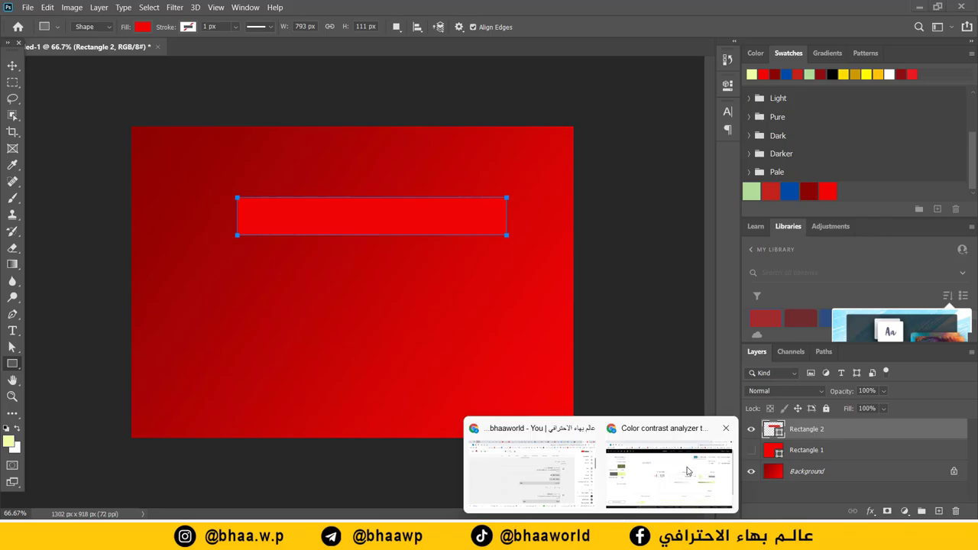
- Switch to Adobe Color, darken the yellow text color to B5BD7D and copy its code
{"action": "left_click", "coordinate": [692, 474]}
{"action": "left_click_drag", "start_coordinate": [822, 321], "coordinate": [750, 323]}
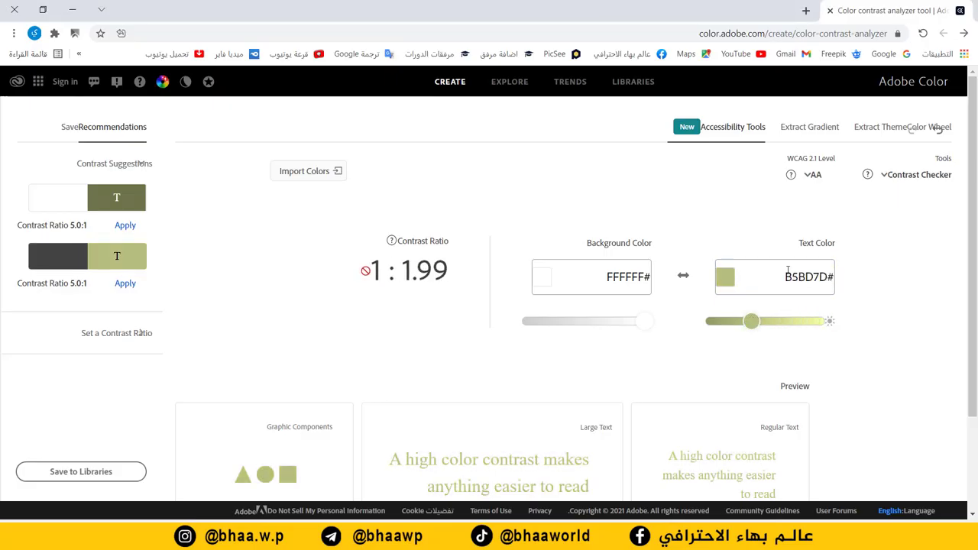
{"action": "key", "text": "shift+Tab"}
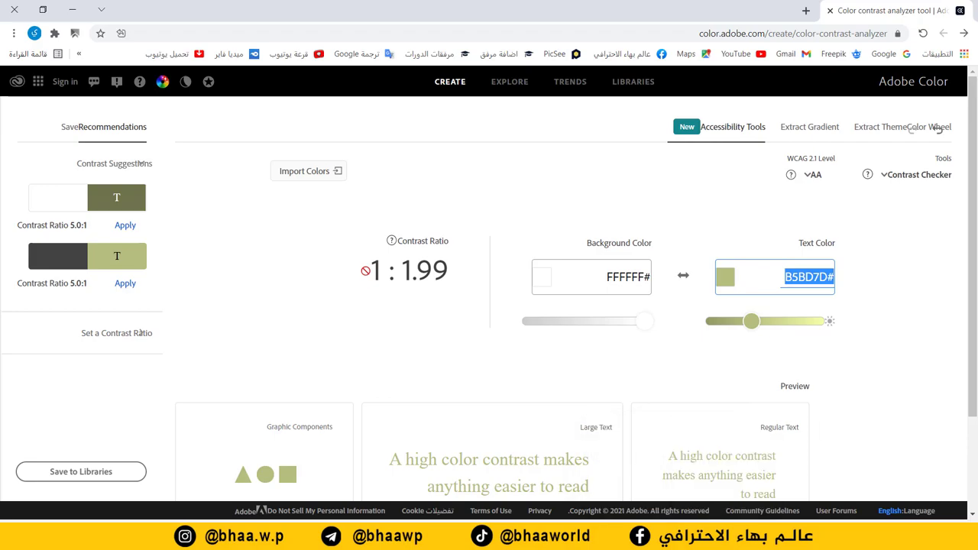
- Switch to Photoshop, add the copied B5BD7D color to the swatches and leave the foreground color picker
{"action": "left_click", "coordinate": [757, 470]}
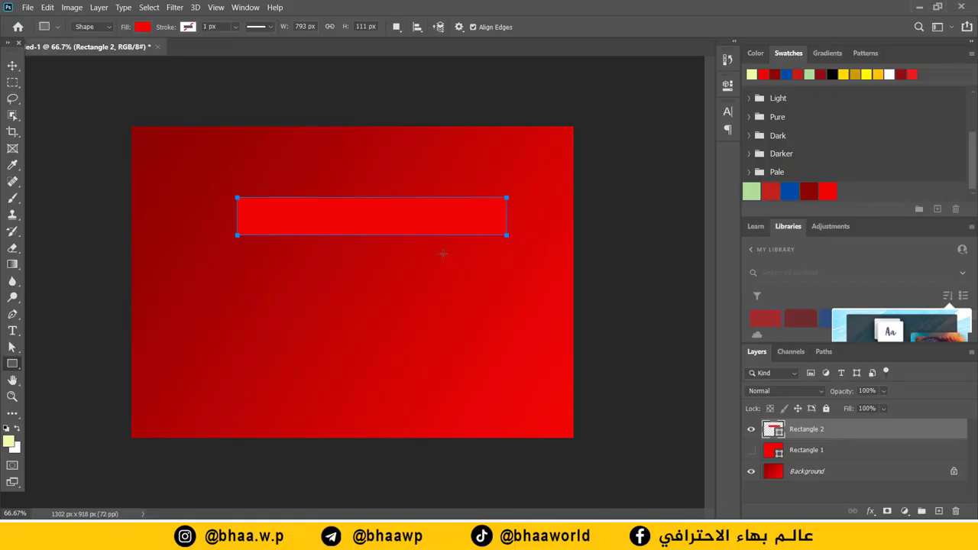
{"action": "left_click", "coordinate": [8, 441]}
{"action": "key", "text": "ctrl+v"}
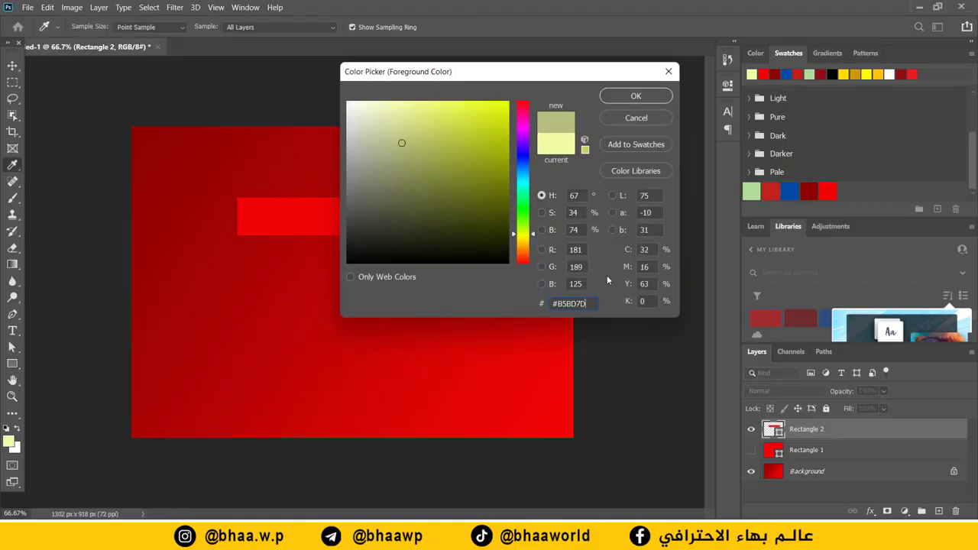
{"action": "left_click", "coordinate": [636, 143]}
{"action": "left_click", "coordinate": [622, 165]}
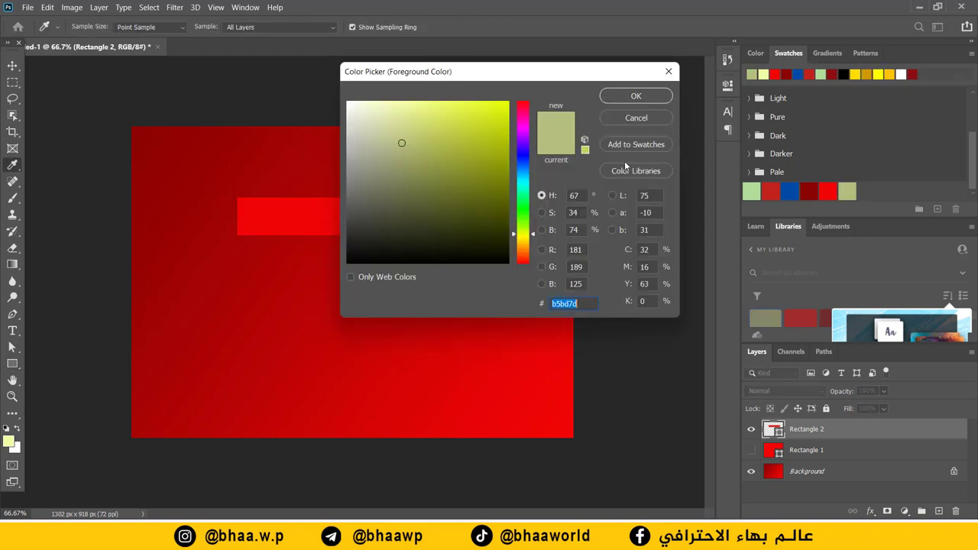
{"action": "left_click", "coordinate": [666, 72]}
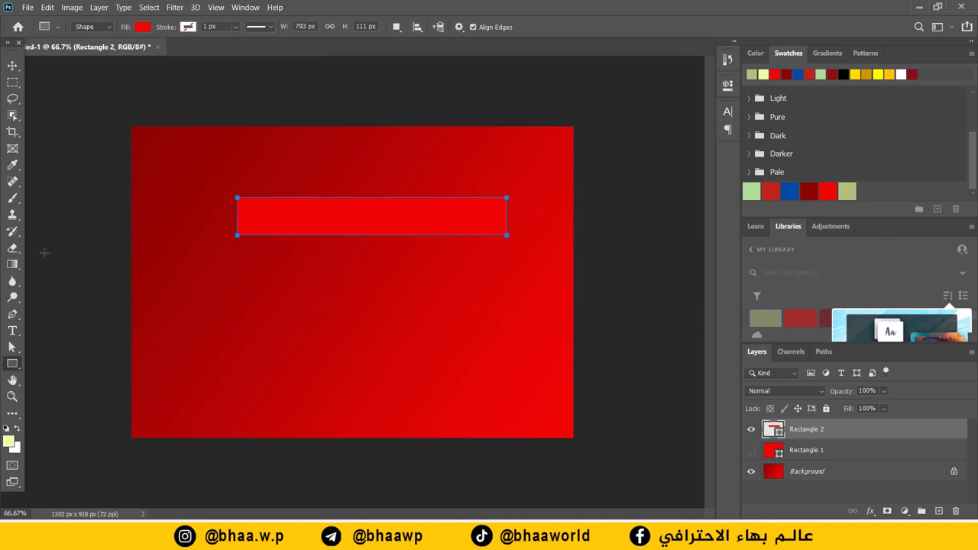
- Save the current dark-to-bright red gradient as a new preset in the Gradient Editor
{"action": "left_click", "coordinate": [12, 264]}
{"action": "left_click", "coordinate": [102, 28]}
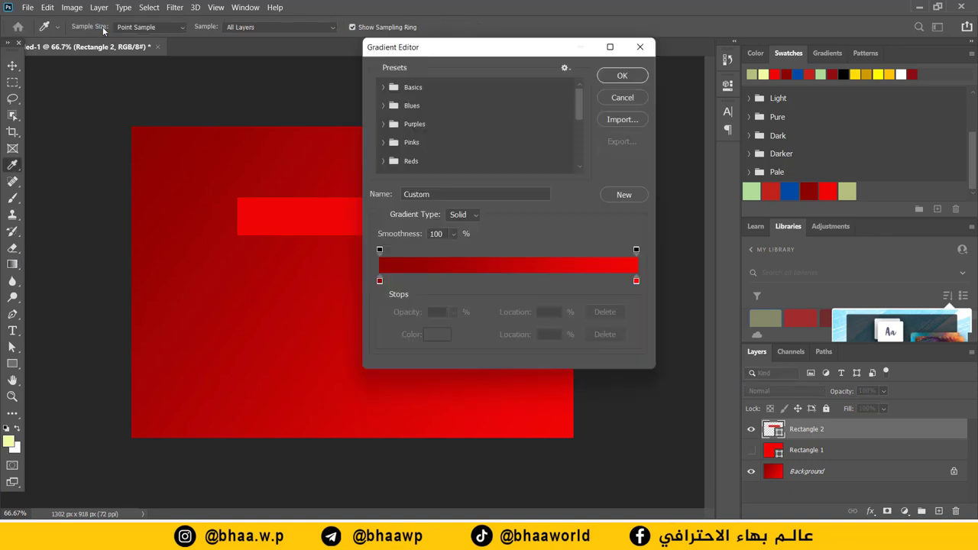
{"action": "left_click_drag", "start_coordinate": [484, 51], "coordinate": [390, 51]}
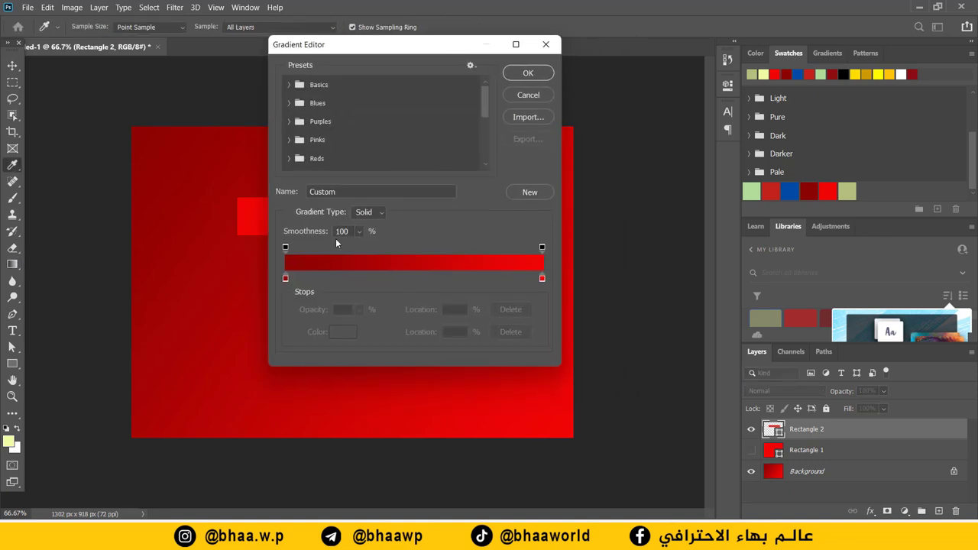
{"action": "left_click", "coordinate": [526, 191]}
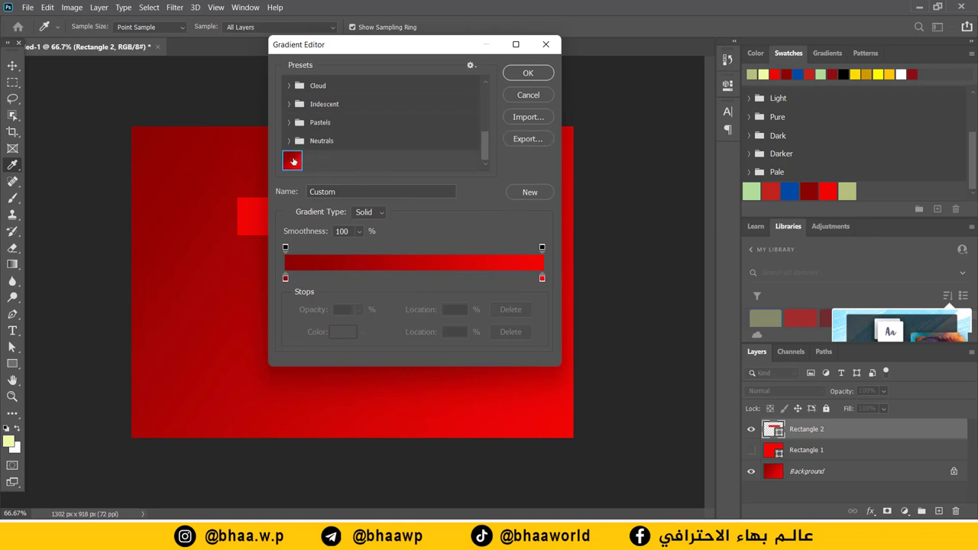
- Set the gradient's start stop to the light yellow F0FAA5 from the recent swatches
{"action": "left_click", "coordinate": [286, 278]}
{"action": "left_click", "coordinate": [340, 332]}
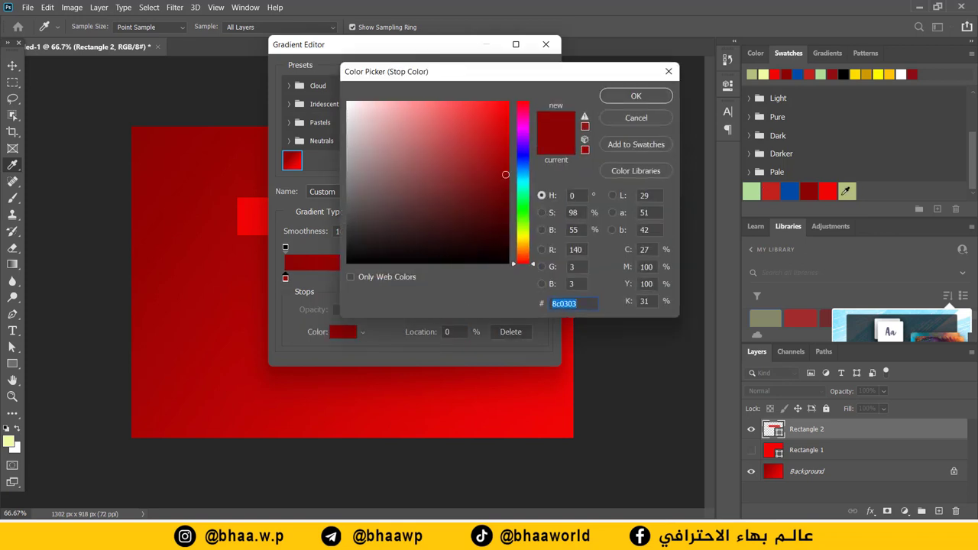
{"action": "left_click", "coordinate": [753, 191]}
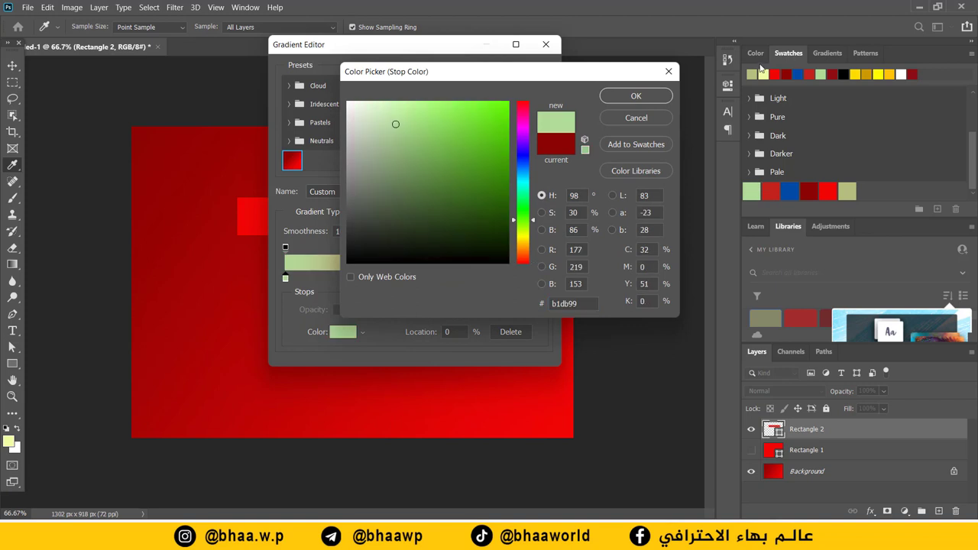
{"action": "left_click", "coordinate": [764, 73]}
{"action": "left_click", "coordinate": [636, 95]}
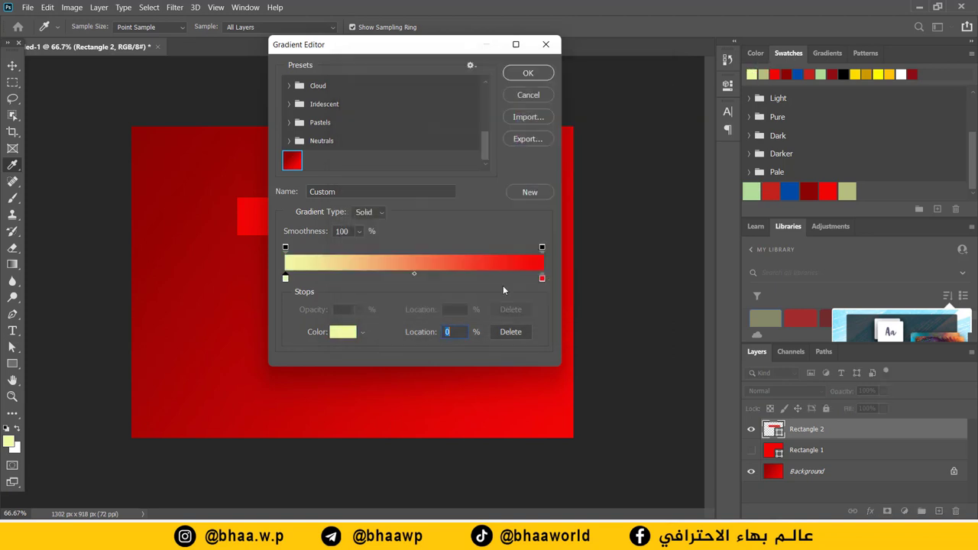
- Set the gradient's end stop to an olive shade close to the B5BD7D swatch and accept the gradient
{"action": "left_click", "coordinate": [542, 279]}
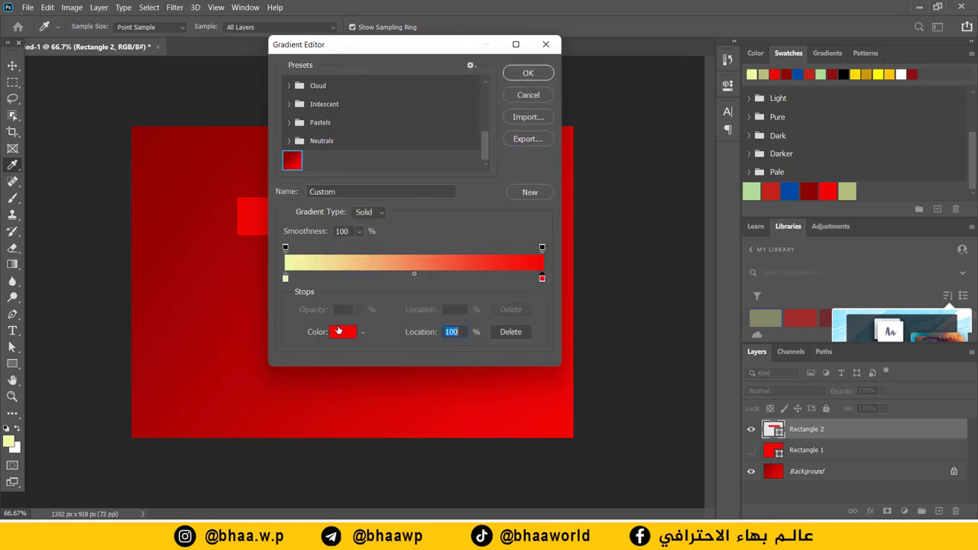
{"action": "left_click", "coordinate": [342, 332]}
{"action": "left_click", "coordinate": [762, 73]}
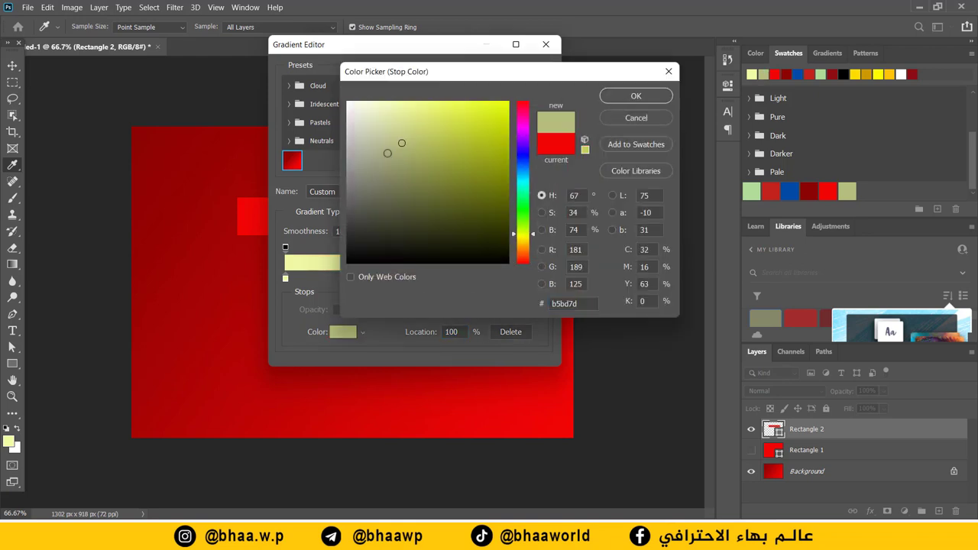
{"action": "left_click", "coordinate": [405, 147]}
{"action": "left_click", "coordinate": [636, 96]}
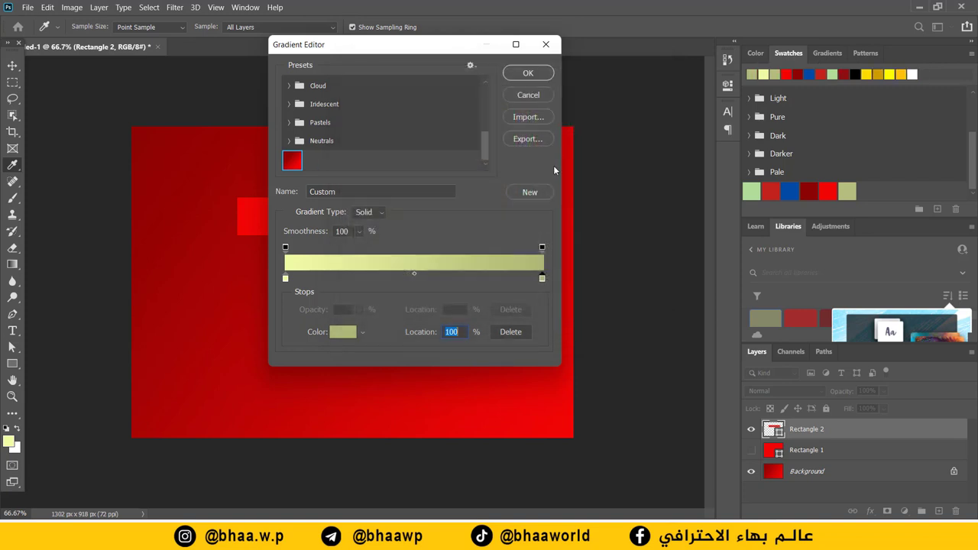
{"action": "left_click", "coordinate": [529, 73]}
- Save the light-yellow-to-olive gradient as a new preset beside the red one and leave the Gradient Editor
{"action": "left_click", "coordinate": [103, 27]}
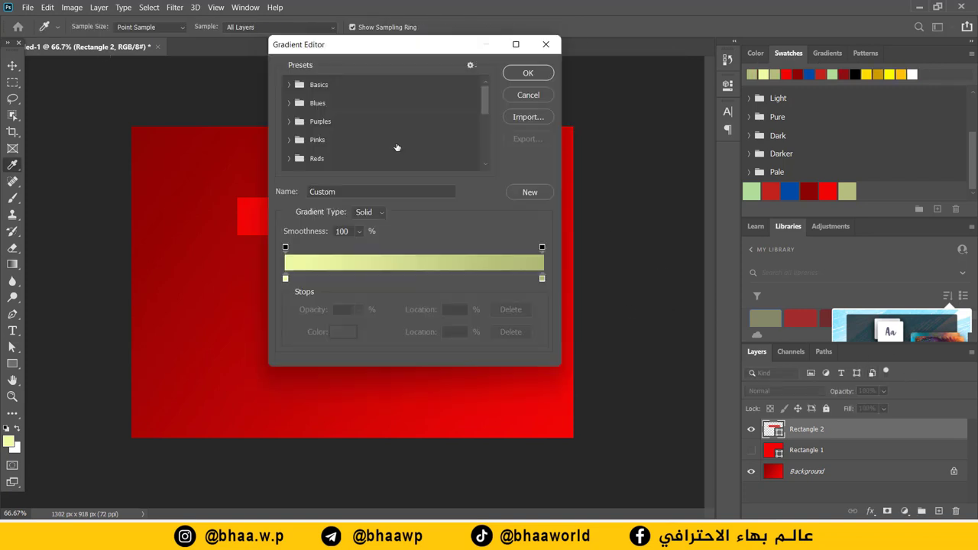
{"action": "scroll", "coordinate": [430, 144], "scroll_direction": "down", "scroll_amount": 5}
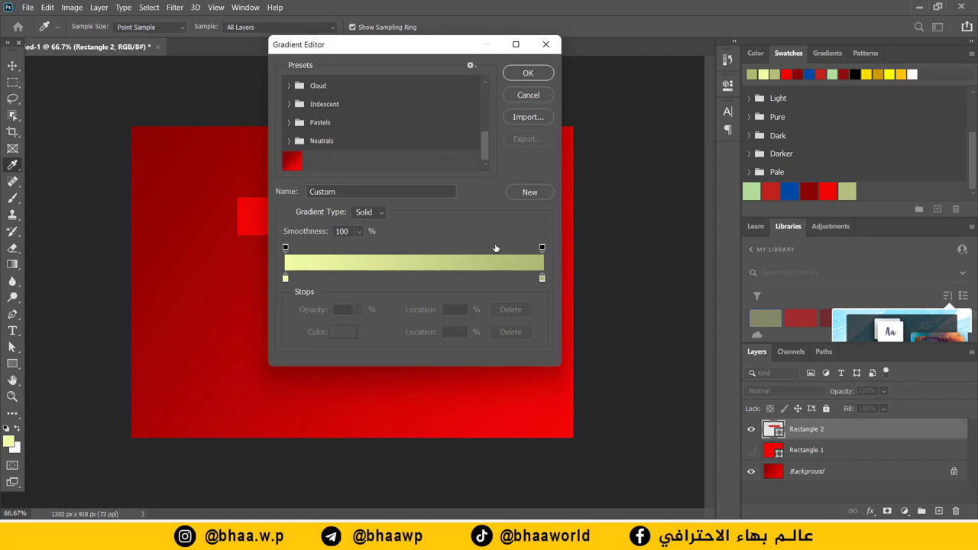
{"action": "left_click", "coordinate": [539, 196]}
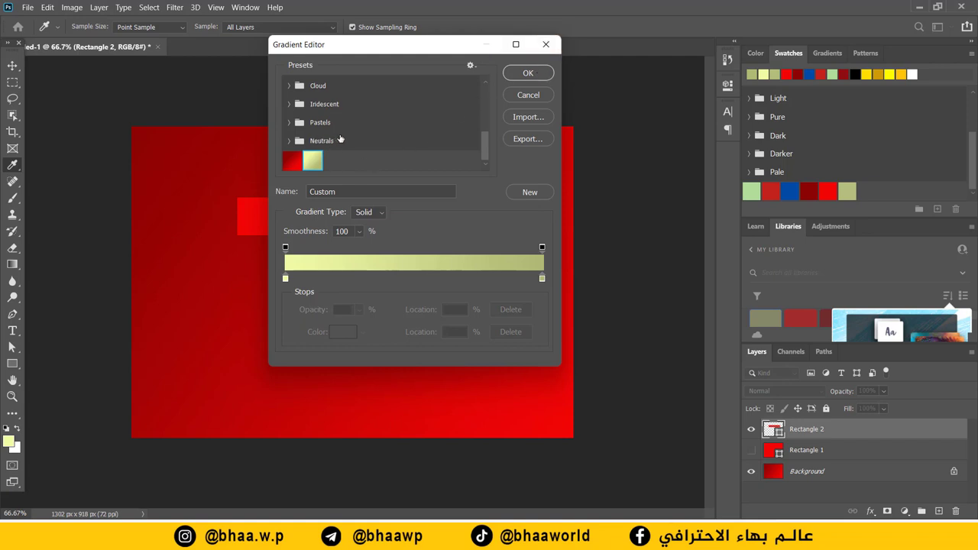
{"action": "left_click", "coordinate": [538, 97]}
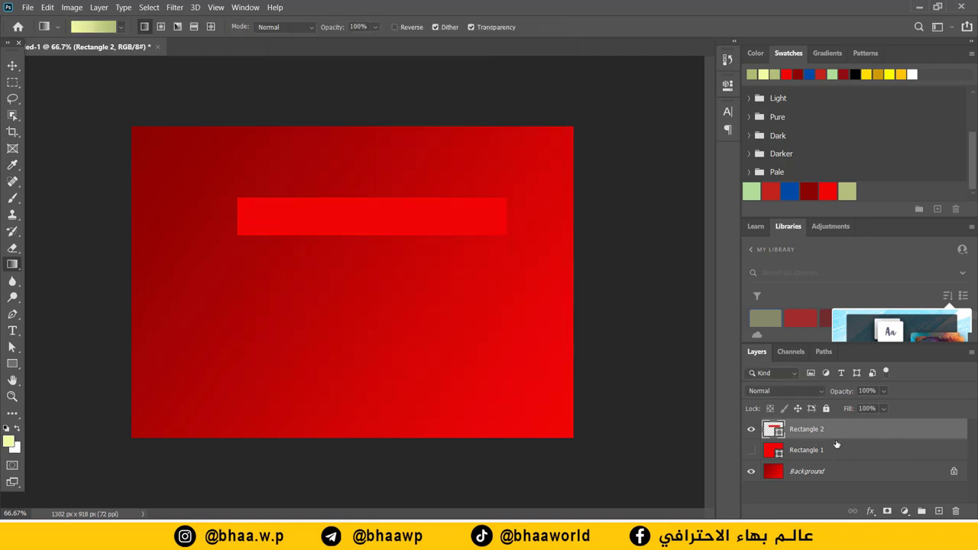
- Add a Gradient Overlay to the Rectangle 2 bar using the saved light-yellow-to-olive gradient preset
{"action": "double_click", "coordinate": [939, 433]}
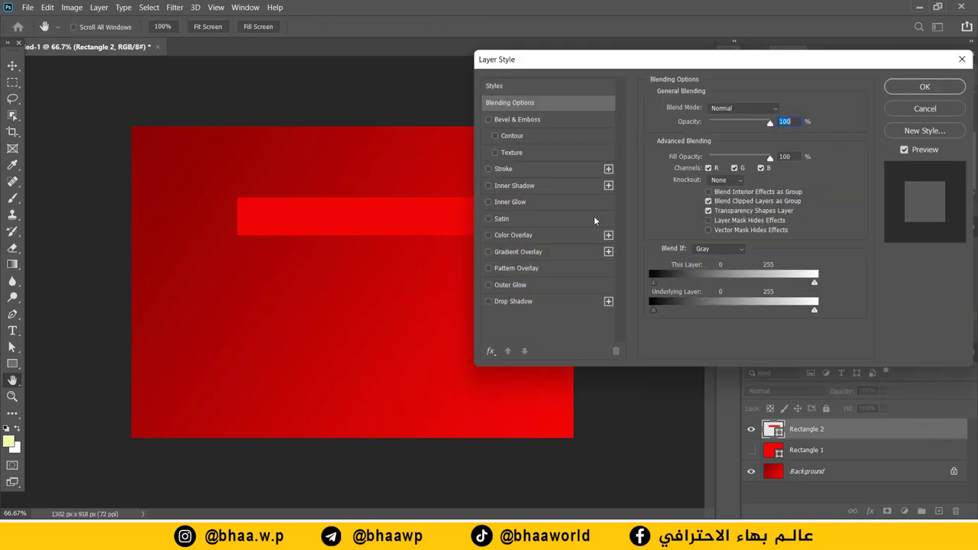
{"action": "left_click", "coordinate": [527, 251]}
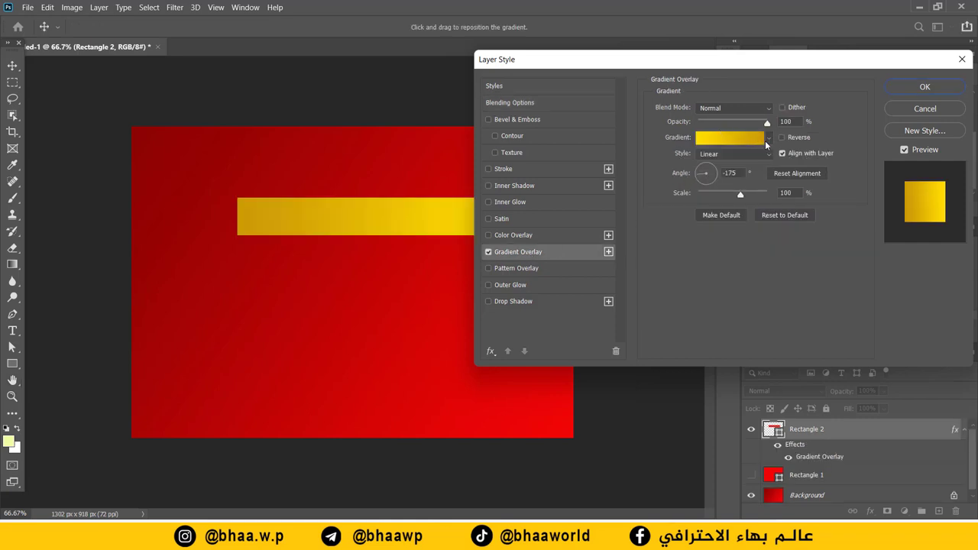
{"action": "left_click", "coordinate": [767, 141]}
{"action": "scroll", "coordinate": [760, 197], "scroll_direction": "down", "scroll_amount": 5}
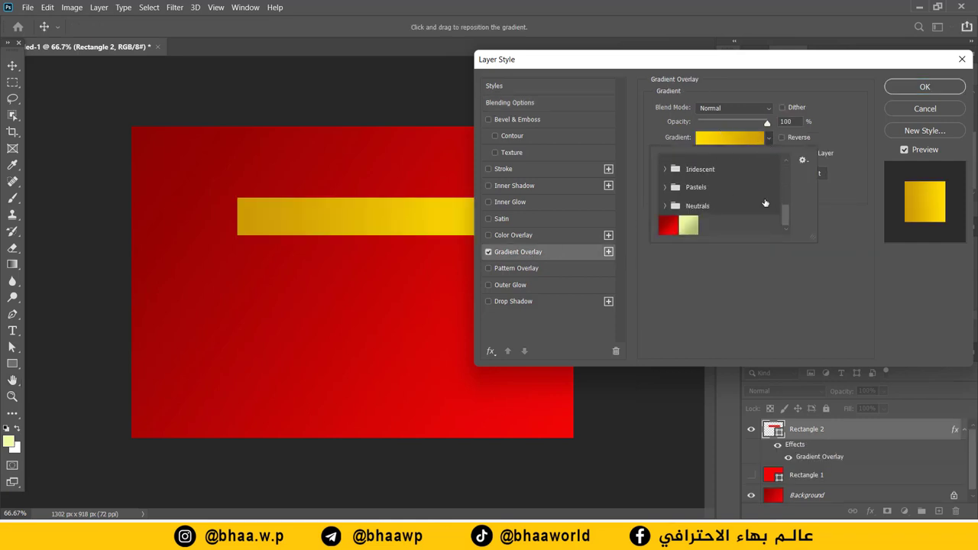
{"action": "left_click", "coordinate": [691, 226]}
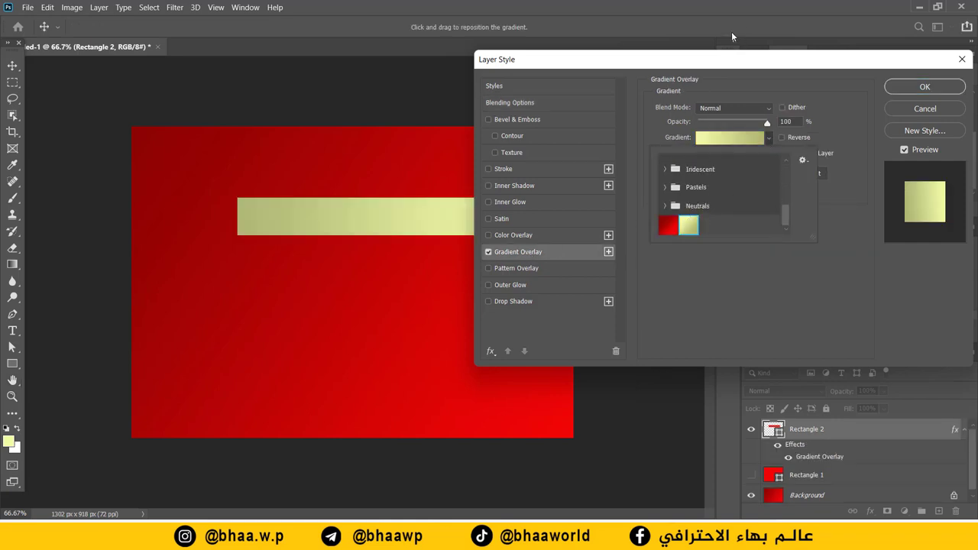
- Set the bar's gradient overlay angle to 154° and accept the layer style
{"action": "left_click_drag", "start_coordinate": [742, 68], "coordinate": [813, 62]}
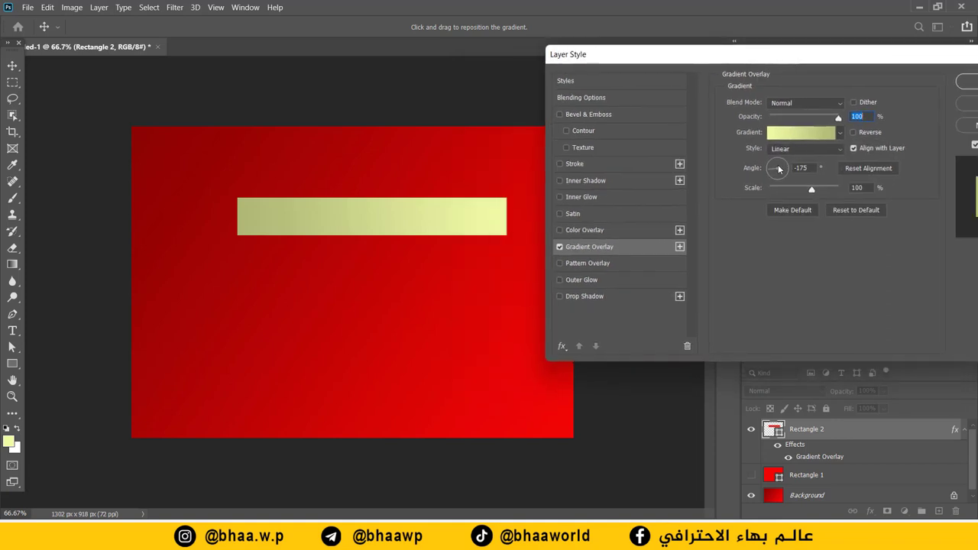
{"action": "mouse_move", "coordinate": [773, 167]}
{"action": "left_mouse_down"}
{"action": "mouse_move", "coordinate": [778, 177]}
{"action": "mouse_move", "coordinate": [771, 168]}
{"action": "left_mouse_up"}
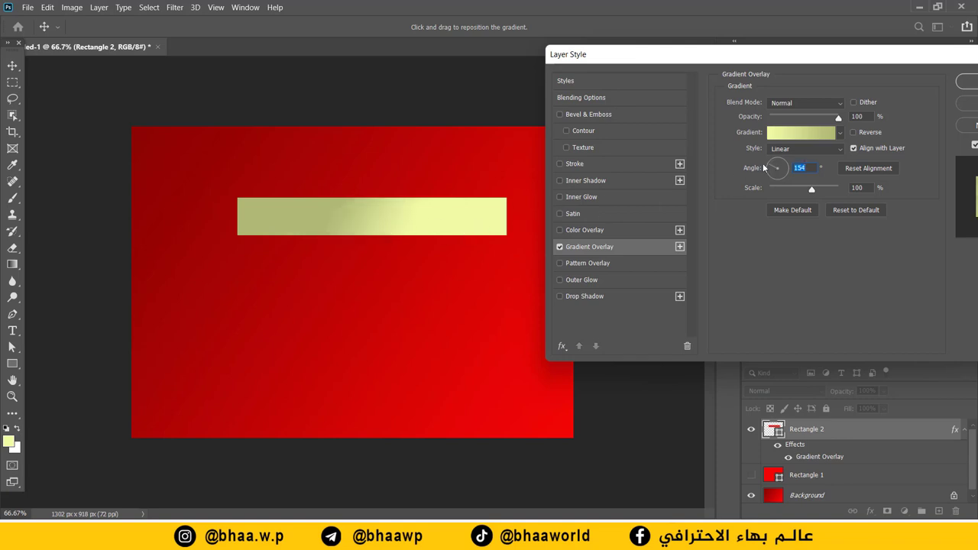
{"action": "left_click_drag", "start_coordinate": [841, 54], "coordinate": [731, 59]}
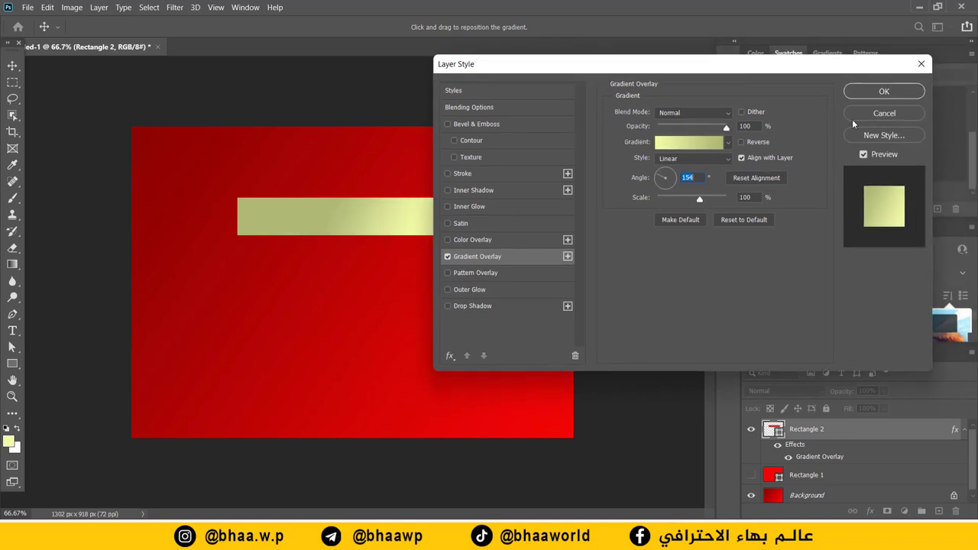
{"action": "left_click", "coordinate": [885, 94]}
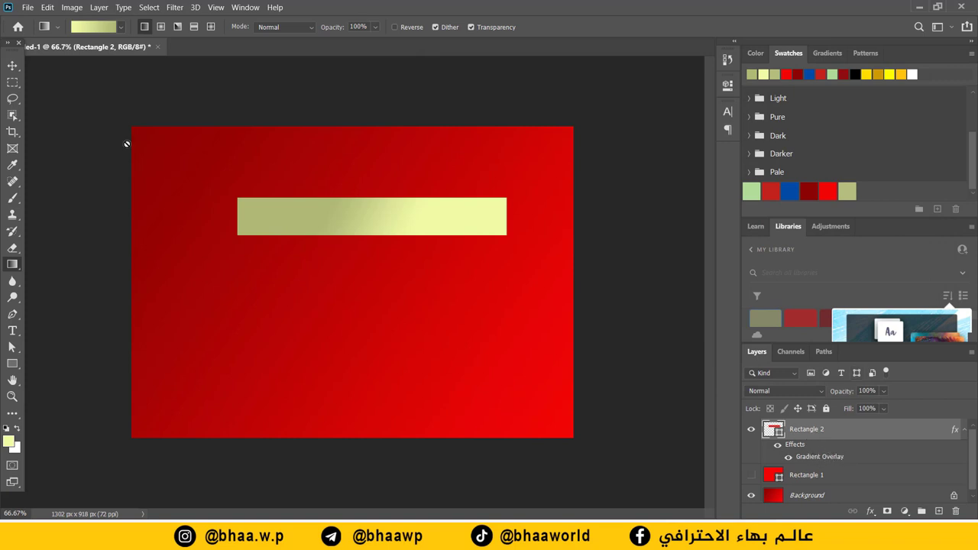
- Enlarge the gradient bar toward its lower-left corner until it is horizontally centred on the canvas, and apply the transform
{"action": "key", "text": "ctrl+t"}
{"action": "left_click_drag", "start_coordinate": [237, 238], "coordinate": [195, 242]}
{"action": "left_click_drag", "start_coordinate": [392, 230], "coordinate": [394, 232]}
{"action": "left_click", "coordinate": [631, 27]}
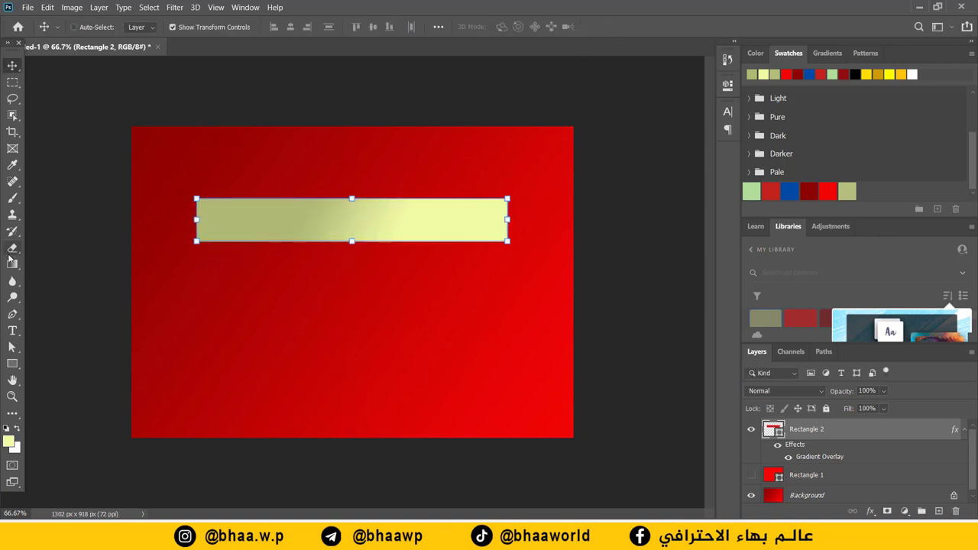
- Create a text box as wide as the bar beneath it and enter the title "عالم بهاء الاحترافي"
{"action": "left_click", "coordinate": [12, 330]}
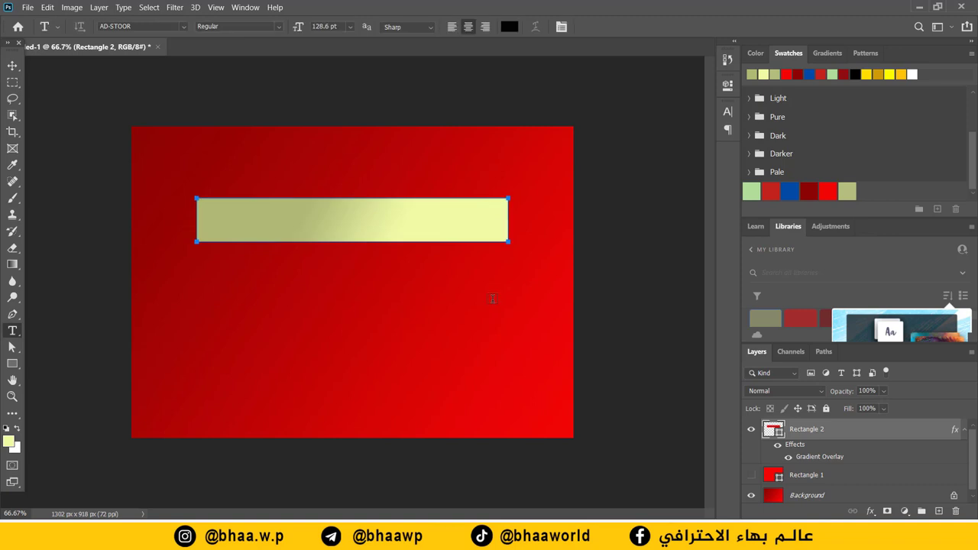
{"action": "left_click_drag", "start_coordinate": [509, 295], "coordinate": [195, 350]}
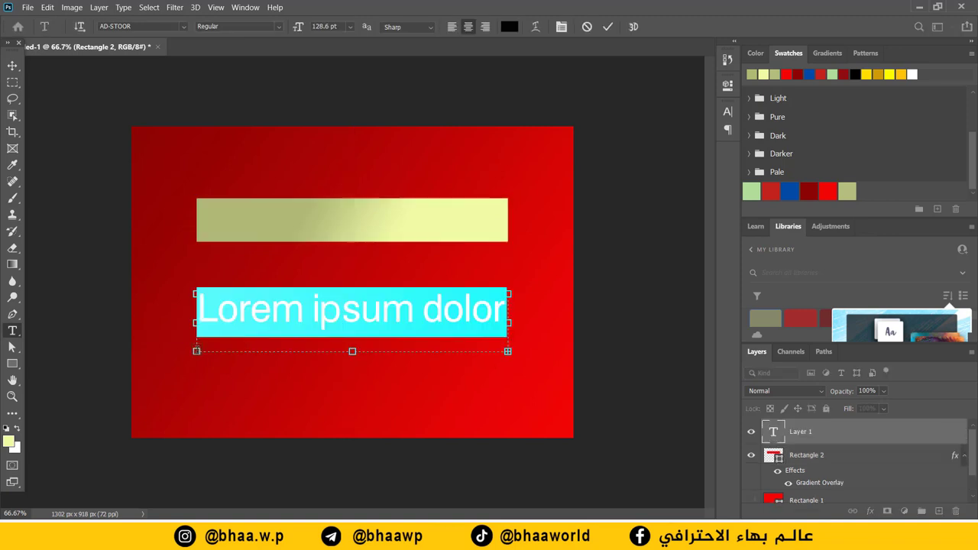
{"action": "type", "text": "عالم"}
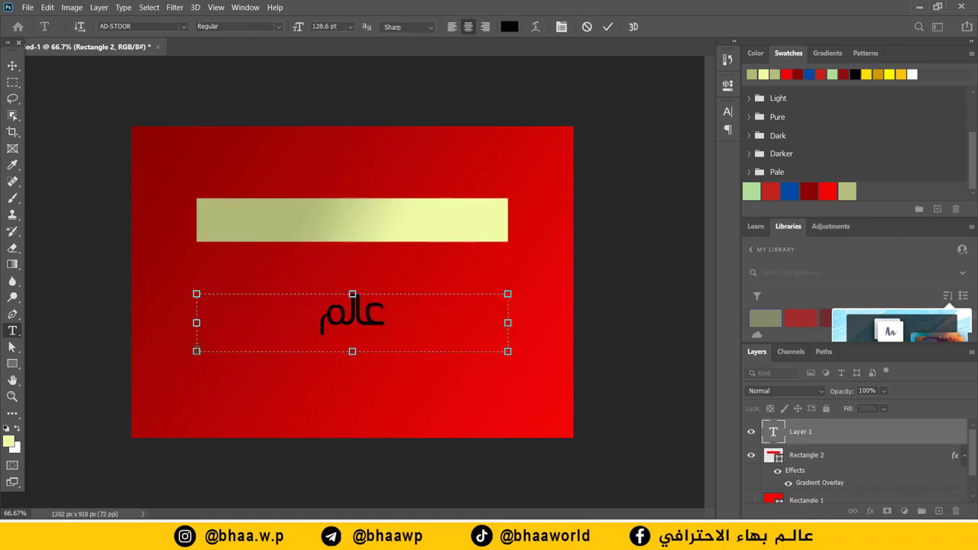
{"action": "type", "text": " بهاء"}
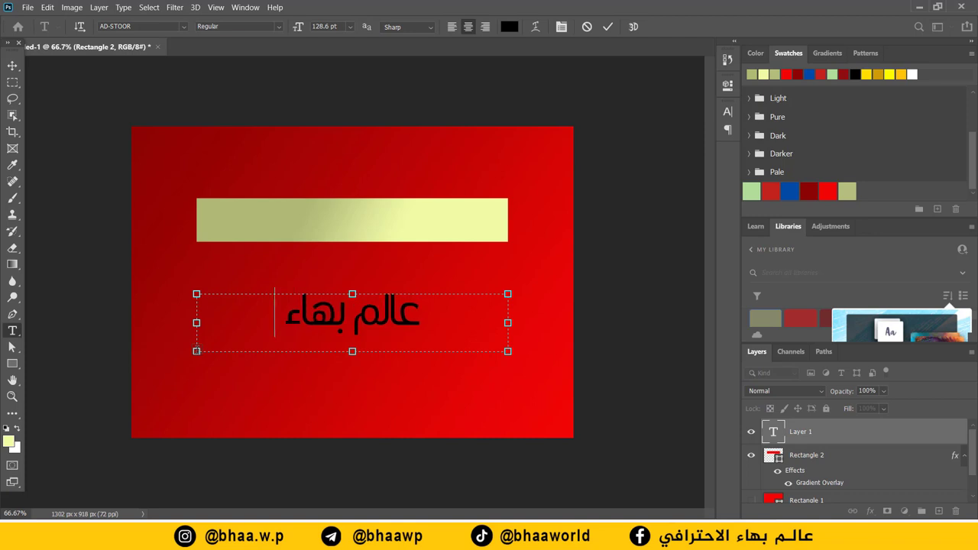
{"action": "type", "text": " الاحت"}
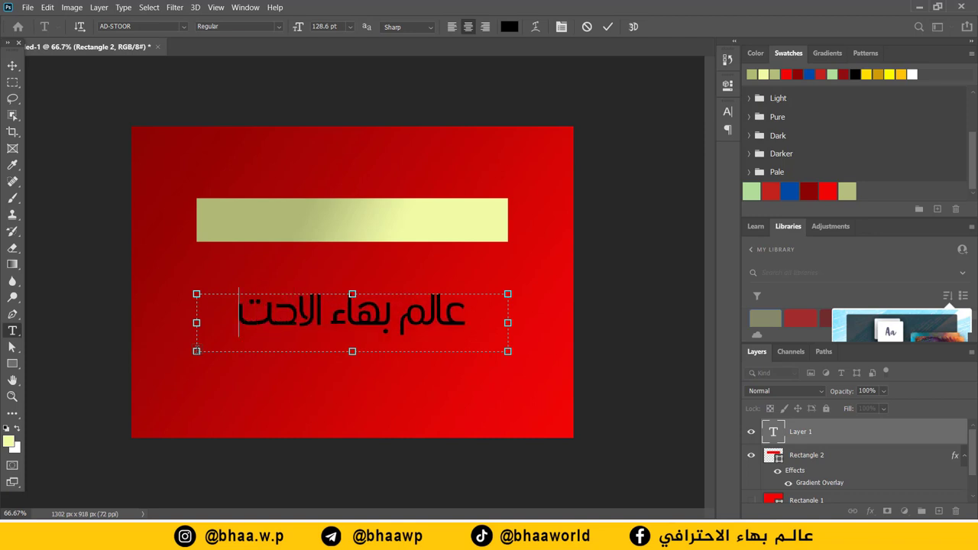
{"action": "type", "text": "رافي"}
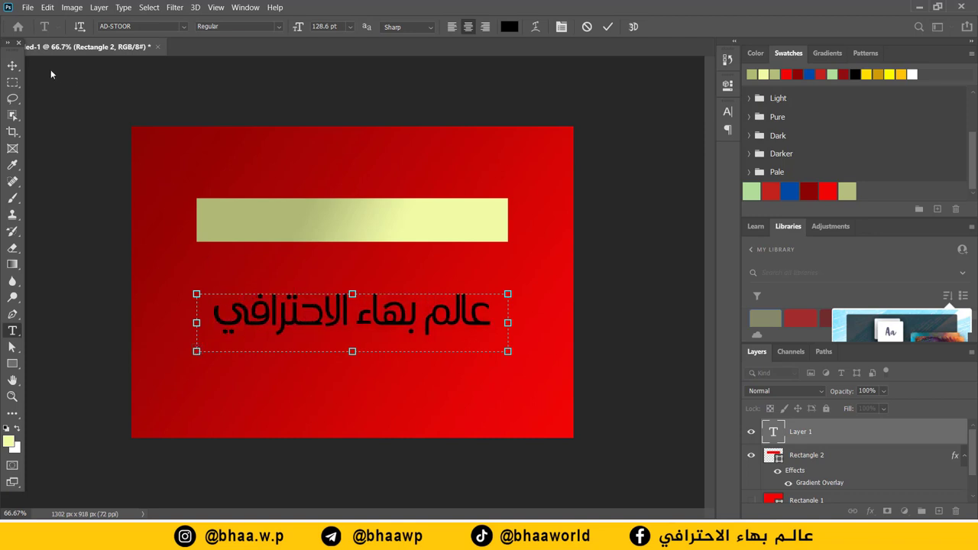
- Move the title onto the gradient bar, scale it to about 84%, centre it within the bar, and deselect it
{"action": "left_click", "coordinate": [12, 65]}
{"action": "left_click_drag", "start_coordinate": [382, 321], "coordinate": [383, 233]}
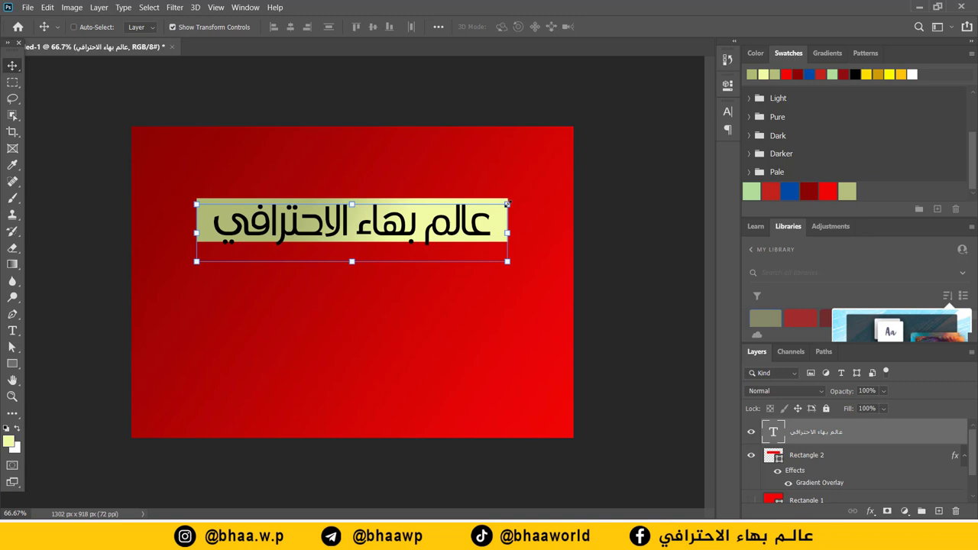
{"action": "left_click_drag", "start_coordinate": [508, 204], "coordinate": [459, 212]}
{"action": "left_click_drag", "start_coordinate": [391, 225], "coordinate": [445, 213]}
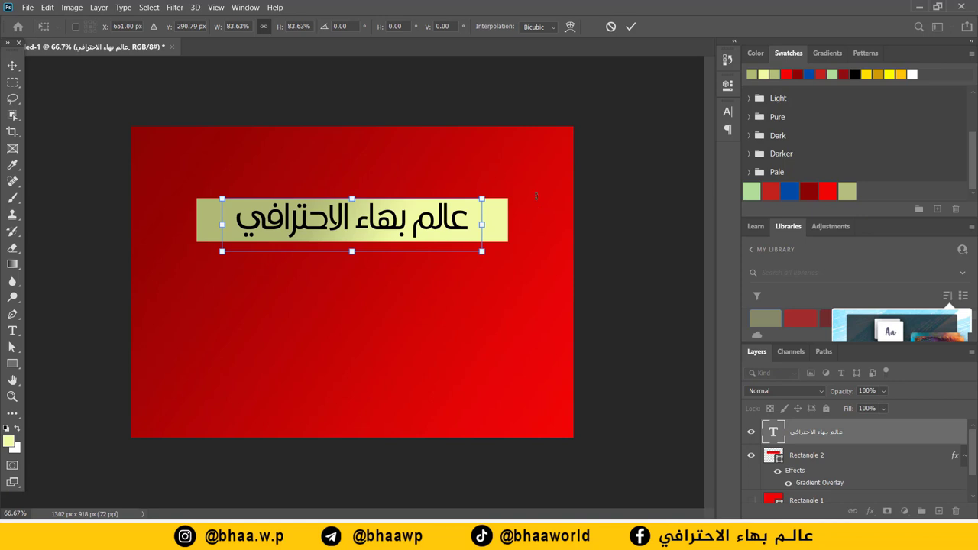
{"action": "key", "text": "Down"}
{"action": "key", "text": "Down"}
{"action": "key", "text": "Down"}
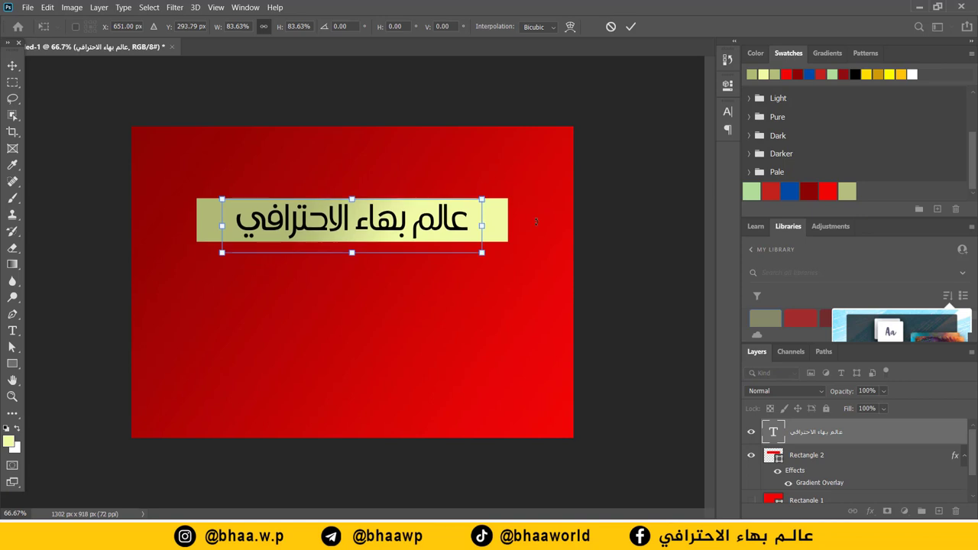
{"action": "left_click", "coordinate": [631, 26]}
{"action": "left_click", "coordinate": [566, 154]}
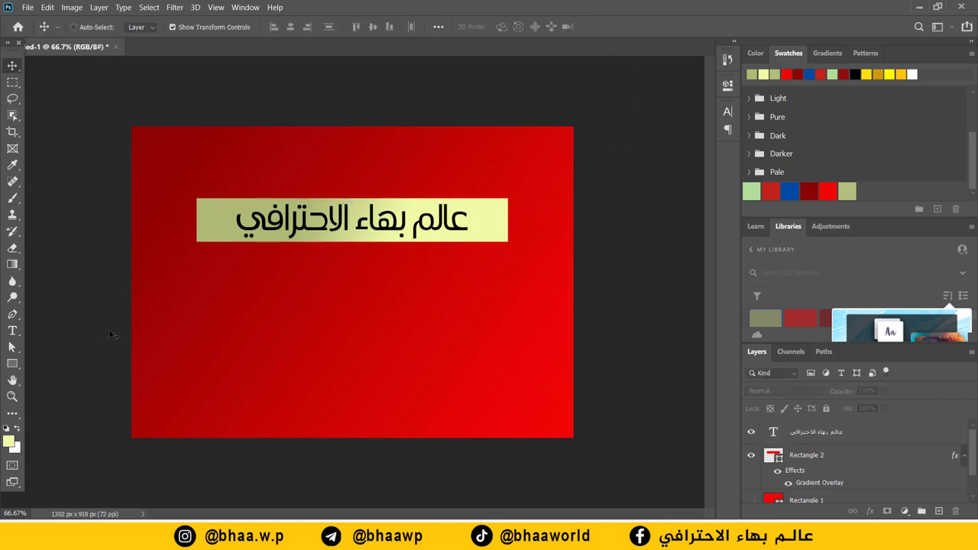
- Draw a small square of about 47 px below the bar's left end and fill it with black 000000
{"action": "scroll", "coordinate": [282, 256], "scroll_direction": "up", "scroll_amount": 1}
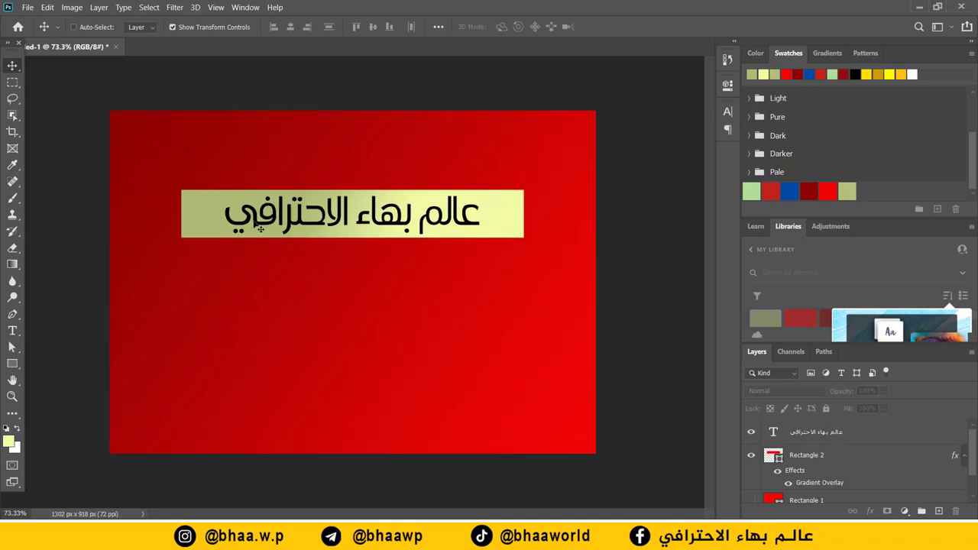
{"action": "scroll", "coordinate": [206, 209], "scroll_direction": "up", "scroll_amount": 2}
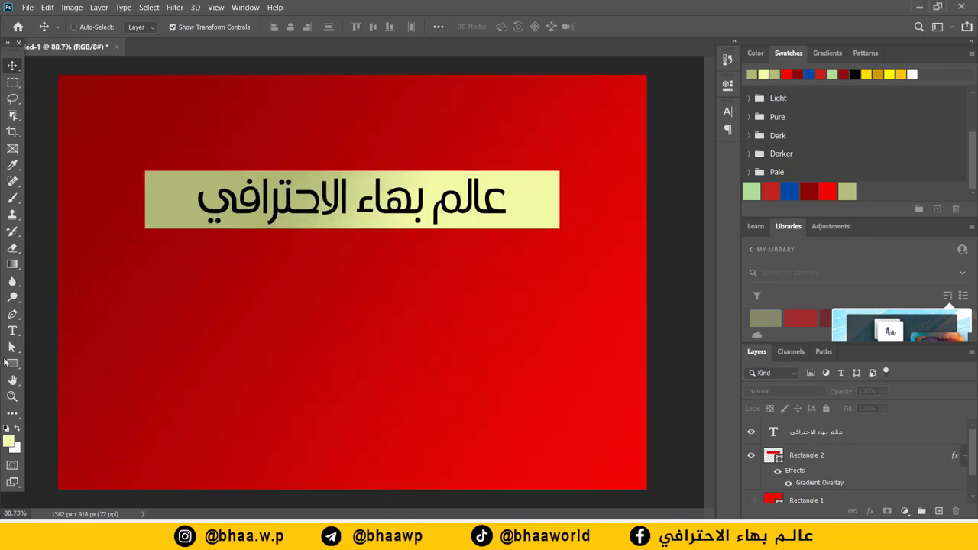
{"action": "left_click", "coordinate": [11, 364]}
{"action": "left_click_drag", "start_coordinate": [140, 307], "coordinate": [162, 327]}
{"action": "left_click", "coordinate": [12, 65]}
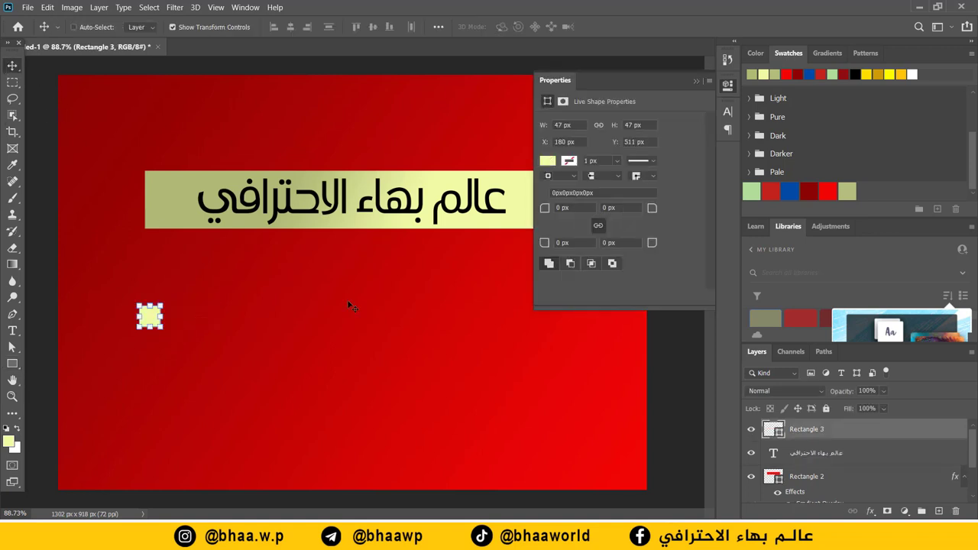
{"action": "double_click", "coordinate": [774, 431]}
{"action": "type", "text": "000000"}
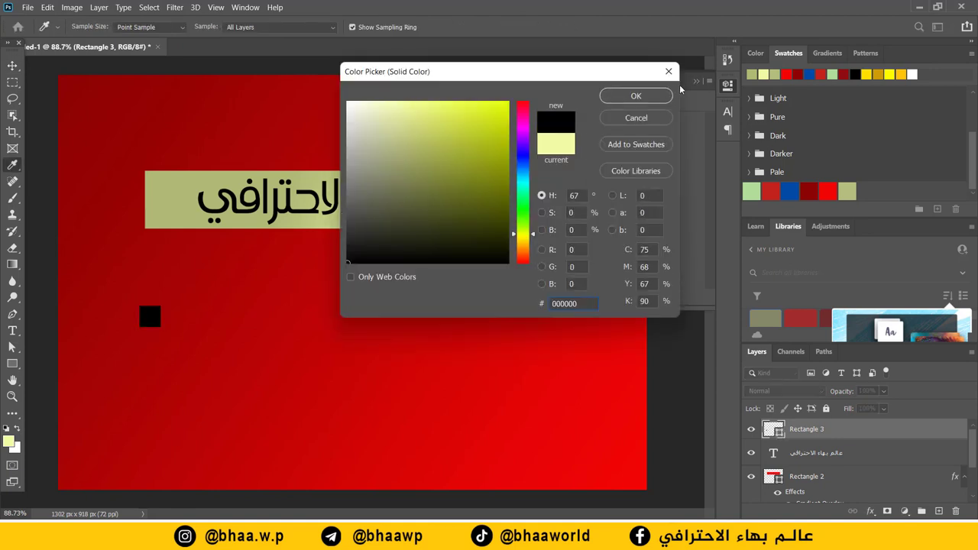
{"action": "key", "text": "Return"}
- Move the black square over the upper-left corner of the gradient bar
{"action": "scroll", "coordinate": [91, 218], "scroll_direction": "up", "scroll_amount": 3}
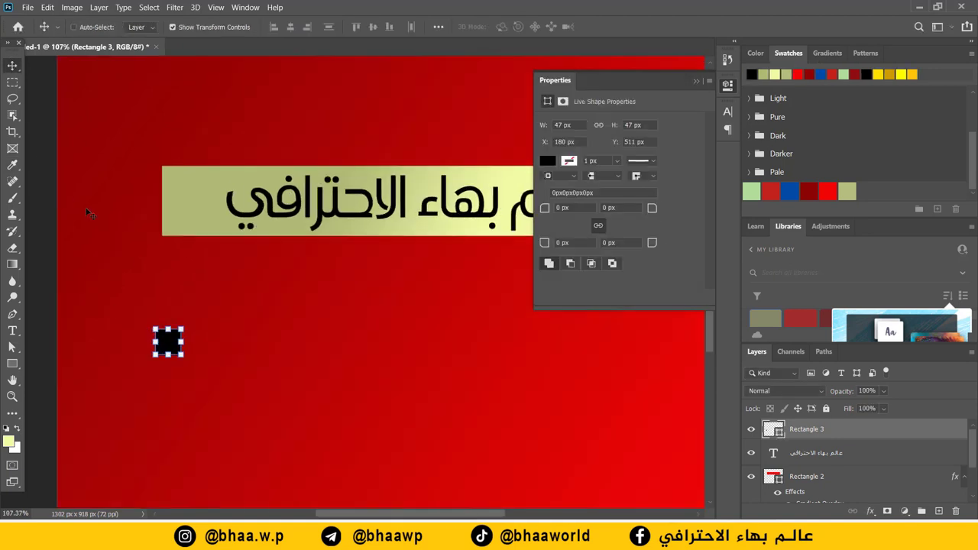
{"action": "left_click_drag", "start_coordinate": [176, 360], "coordinate": [184, 159]}
{"action": "scroll", "coordinate": [225, 225], "scroll_direction": "up", "scroll_amount": 6}
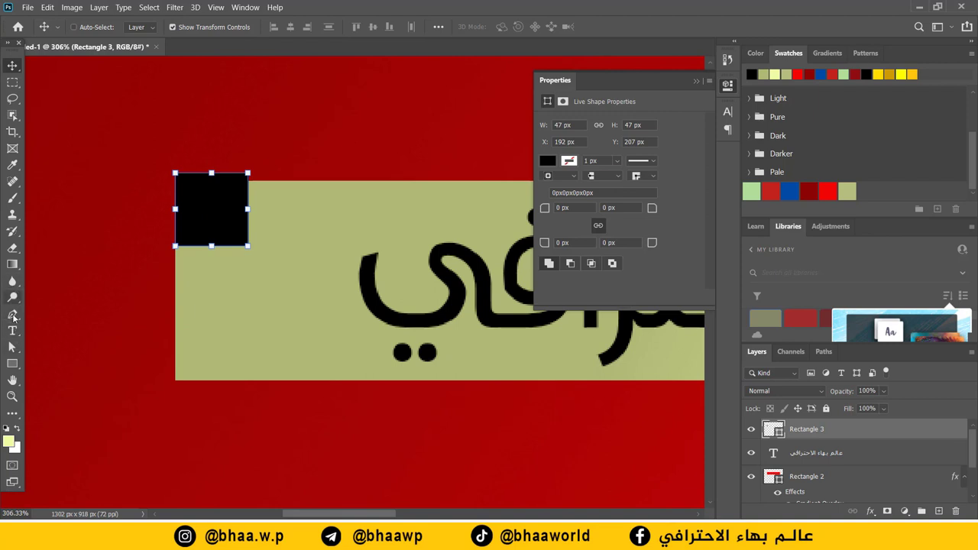
- Delete the black square's top-left anchor point with the Direct Selection tool, converting the live shape to a triangular path
{"action": "left_click", "coordinate": [11, 348]}
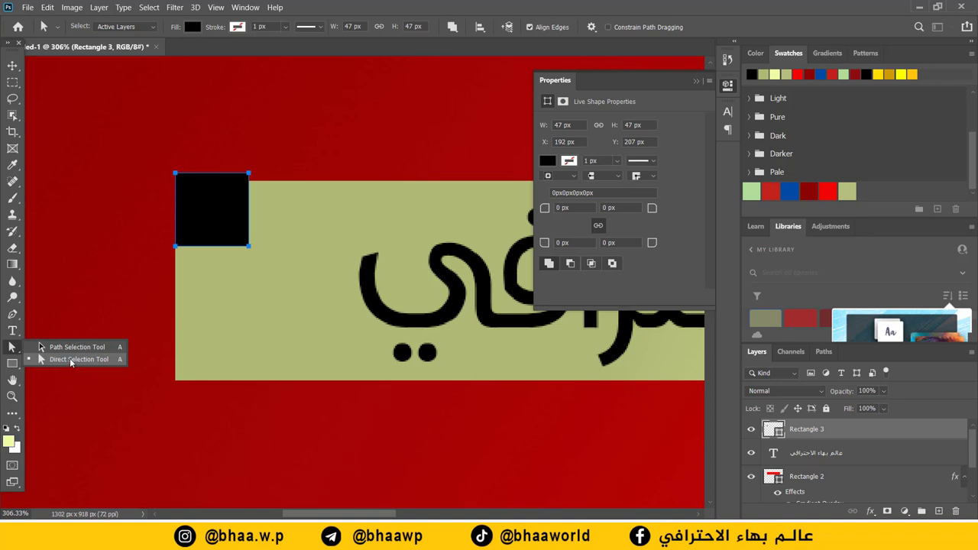
{"action": "left_click", "coordinate": [71, 362]}
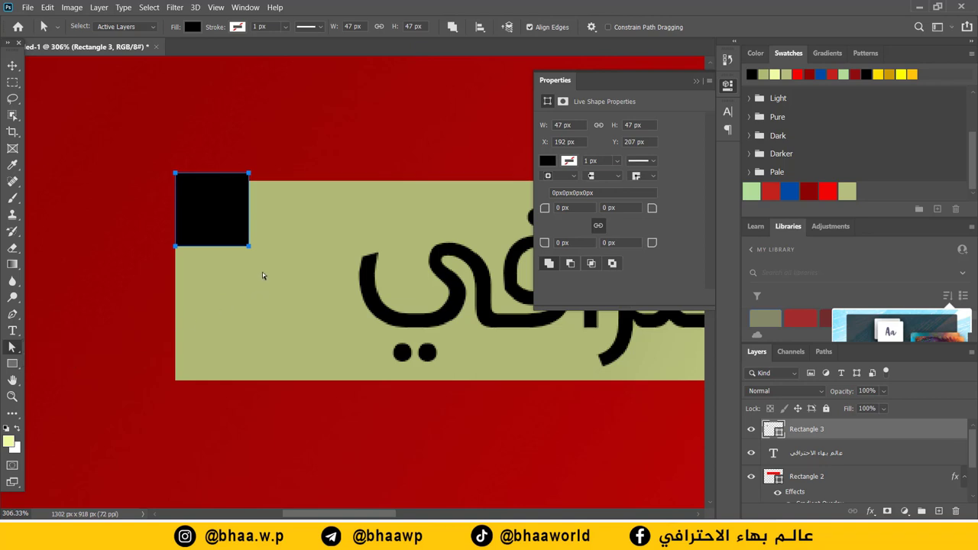
{"action": "left_click", "coordinate": [176, 176]}
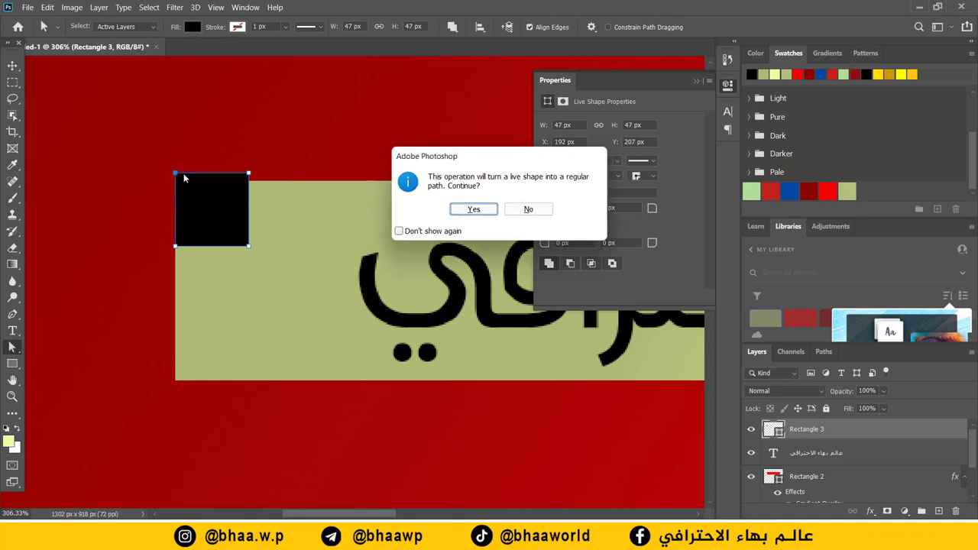
{"action": "left_click", "coordinate": [473, 209]}
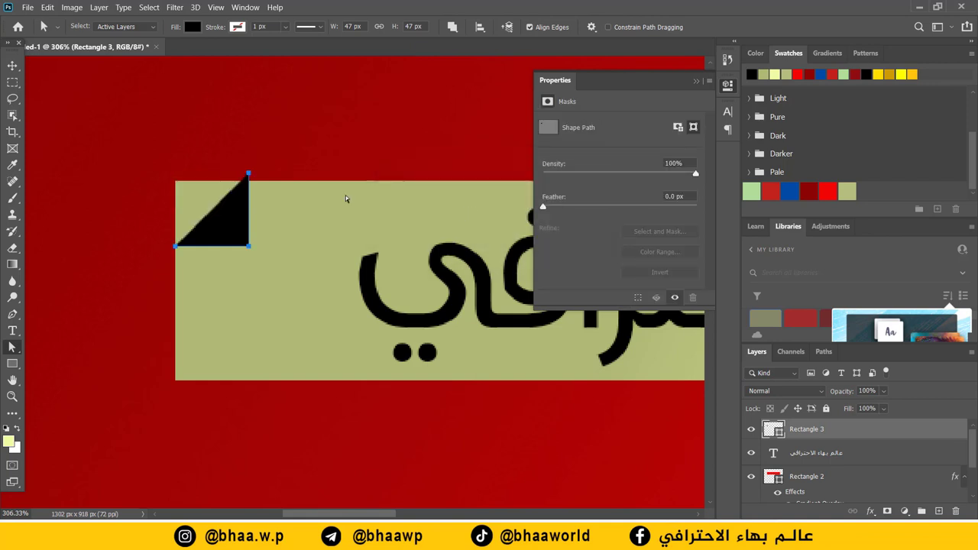
- Align the black triangle with the bar's upper-left corner and scale it to about 123% width and 136% height
{"action": "left_click", "coordinate": [13, 67]}
{"action": "left_click_drag", "start_coordinate": [230, 201], "coordinate": [231, 223]}
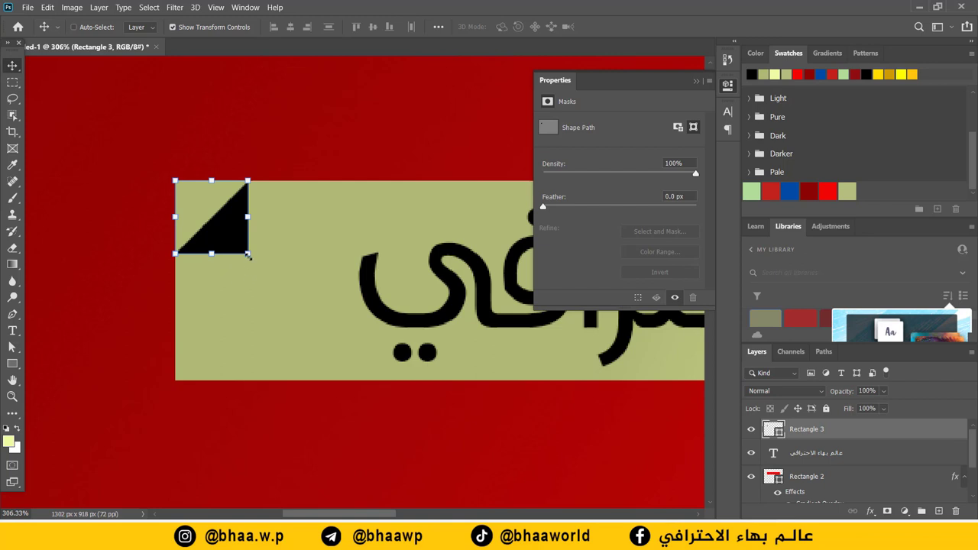
{"action": "left_click_drag", "start_coordinate": [248, 259], "coordinate": [265, 283]}
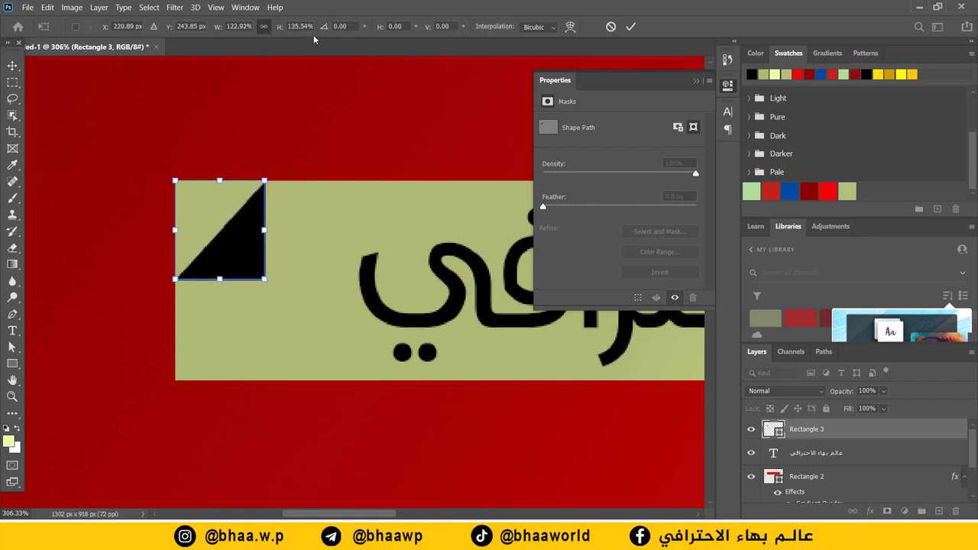
{"action": "left_click", "coordinate": [630, 27]}
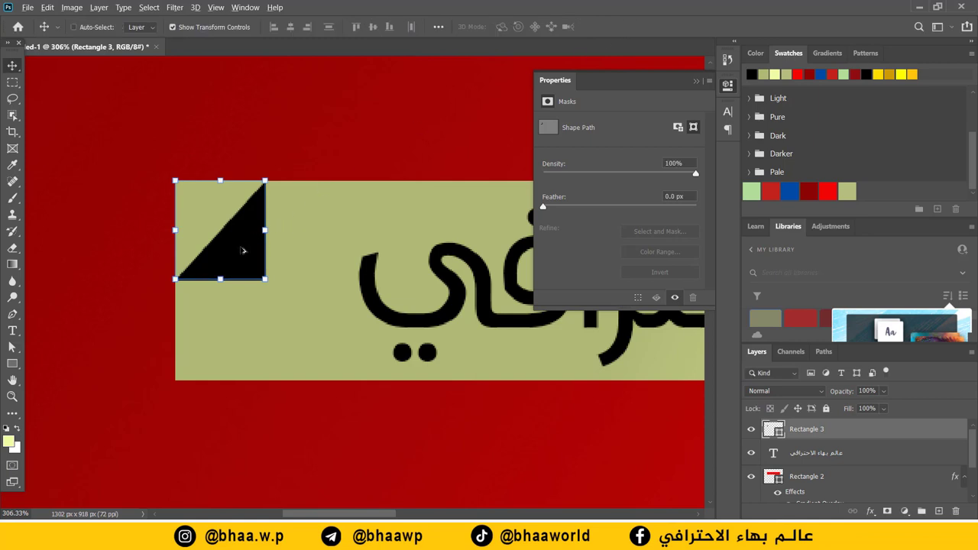
- Duplicate the black triangle, rotate the copy 180°, and fit it against the original to cover the bar's corner
{"action": "left_click_drag", "start_coordinate": [245, 256], "coordinate": [341, 248]}
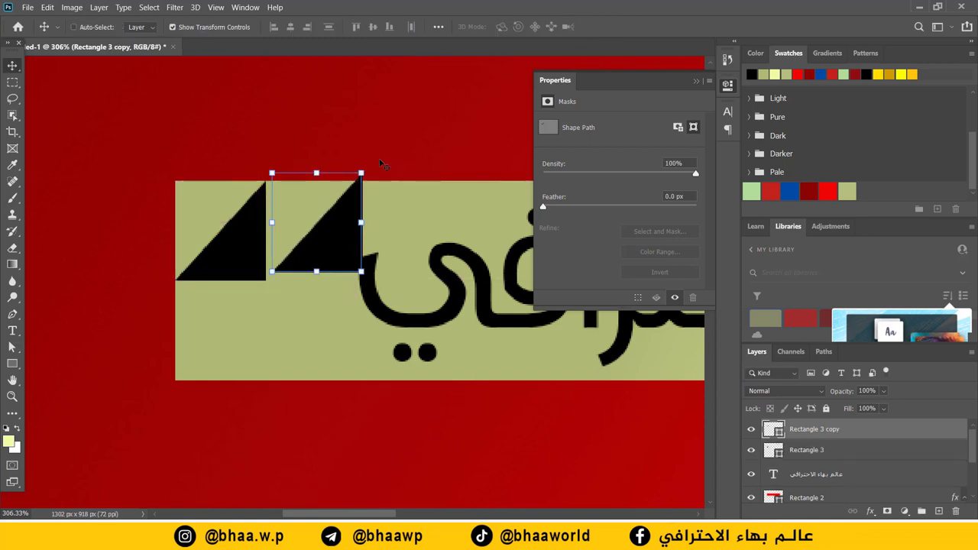
{"action": "left_click_drag", "start_coordinate": [373, 160], "coordinate": [245, 308]}
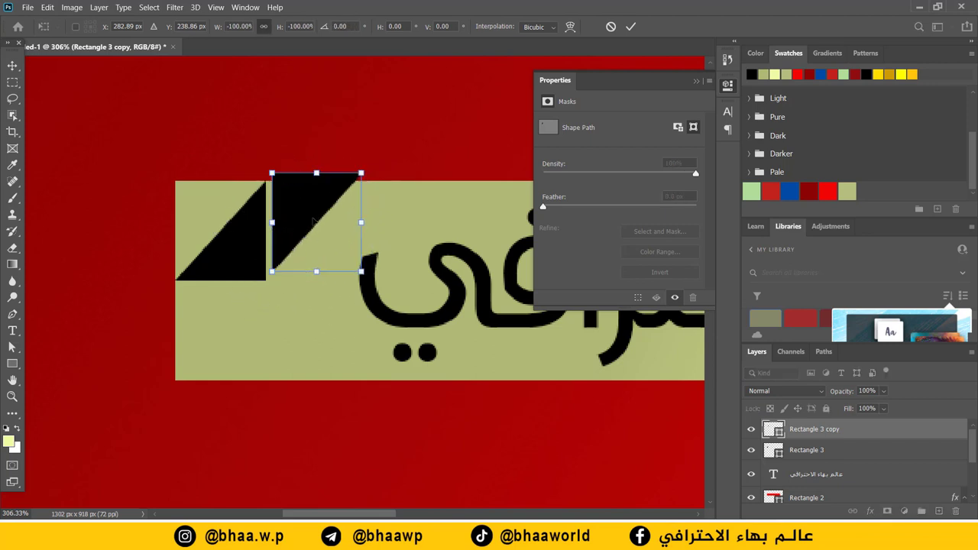
{"action": "left_click_drag", "start_coordinate": [278, 207], "coordinate": [182, 217]}
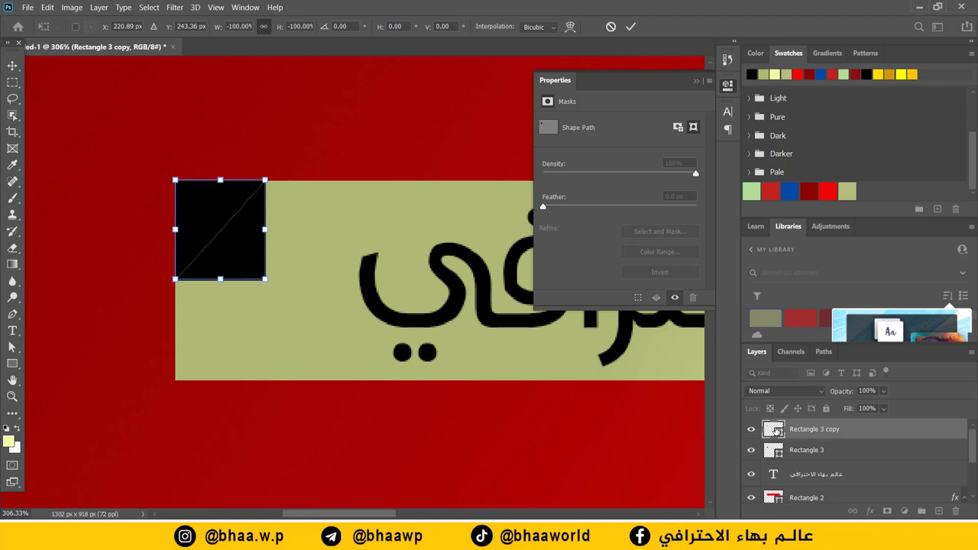
{"action": "left_click", "coordinate": [631, 26]}
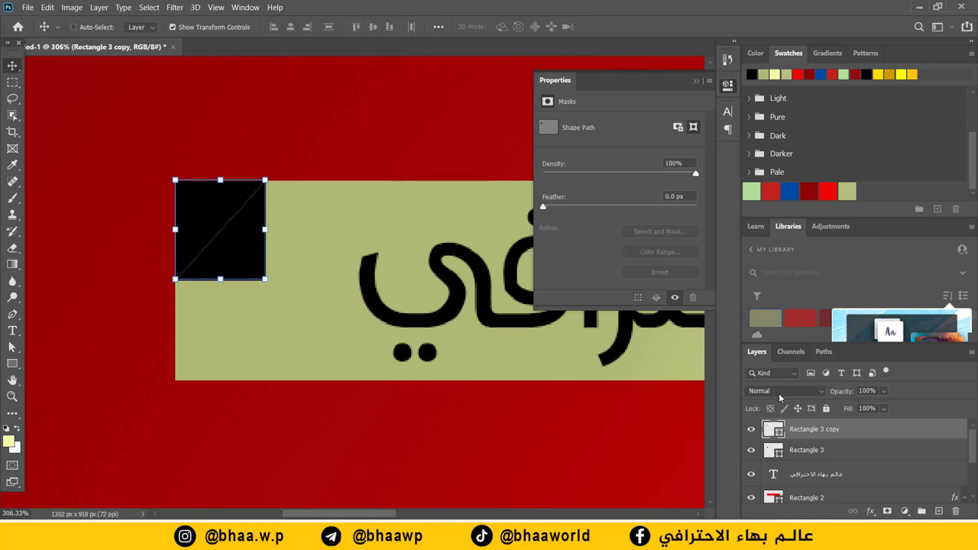
- Fill the rotated triangle copy with the dark red 9b0303 sampled from the background, collapse the shape properties, and deselect it
{"action": "double_click", "coordinate": [779, 434]}
{"action": "left_click", "coordinate": [241, 159]}
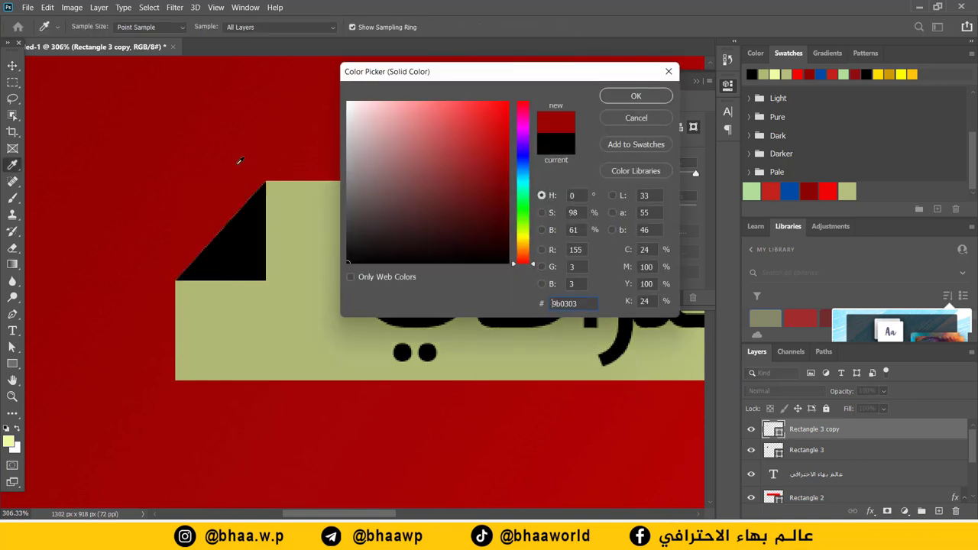
{"action": "left_click", "coordinate": [636, 96]}
{"action": "scroll", "coordinate": [389, 219], "scroll_direction": "down", "scroll_amount": 5}
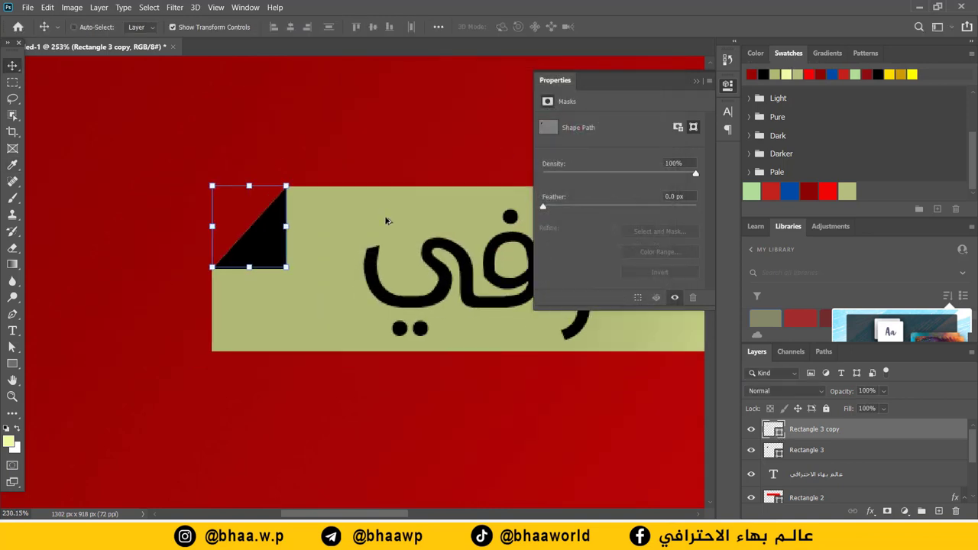
{"action": "left_click", "coordinate": [697, 81]}
{"action": "scroll", "coordinate": [507, 168], "scroll_direction": "down", "scroll_amount": 3}
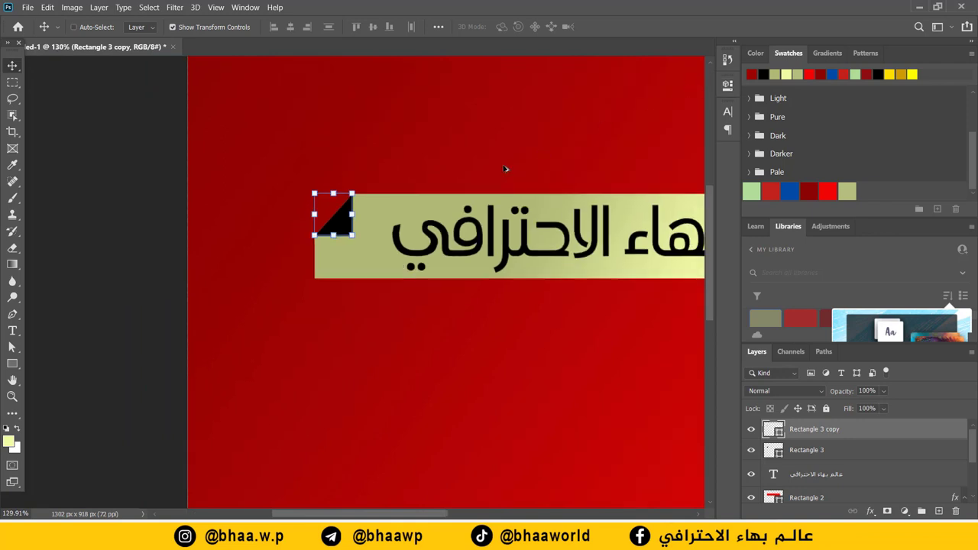
{"action": "left_click", "coordinate": [136, 190]}
{"action": "scroll", "coordinate": [145, 202], "scroll_direction": "down", "scroll_amount": 3}
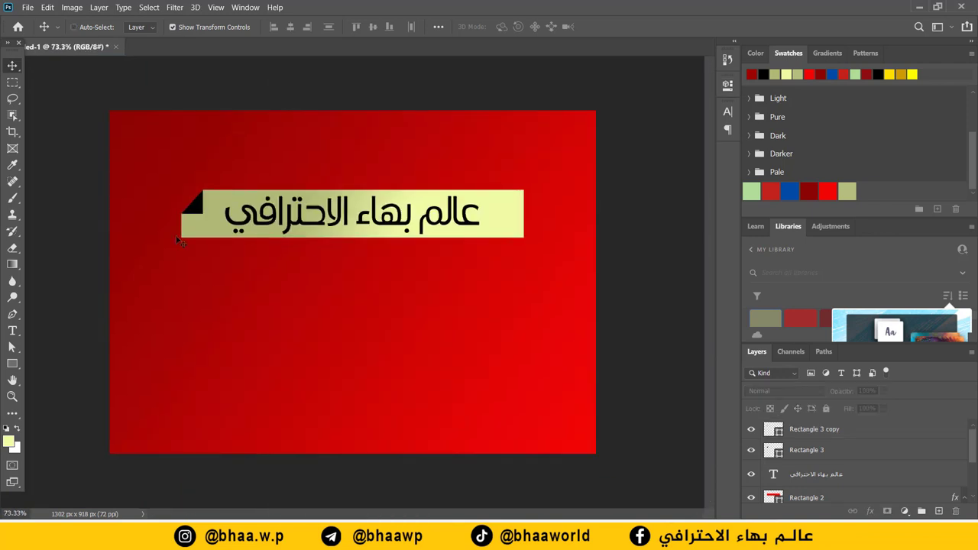